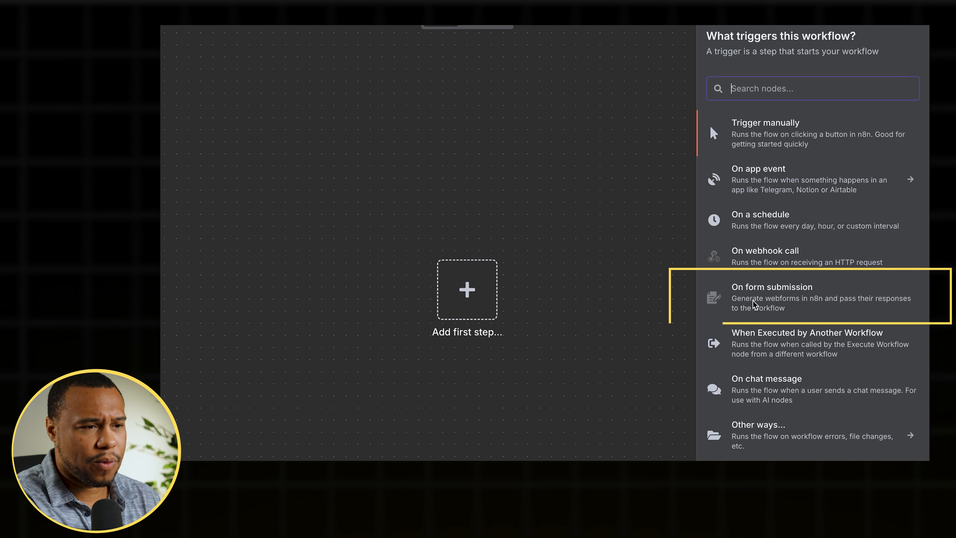
- Add an On form submission trigger and set its form title to Coverletter Submission
click(770, 288)
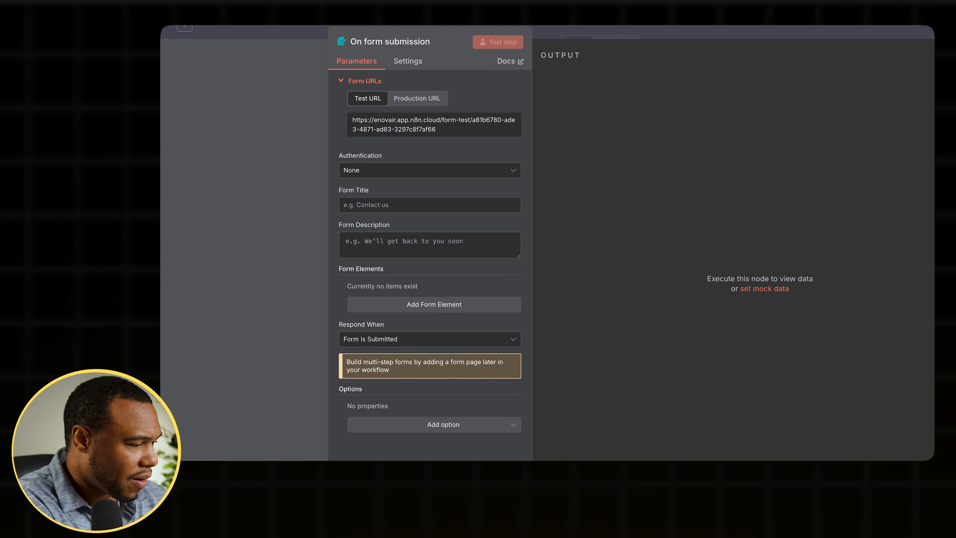
click(363, 204)
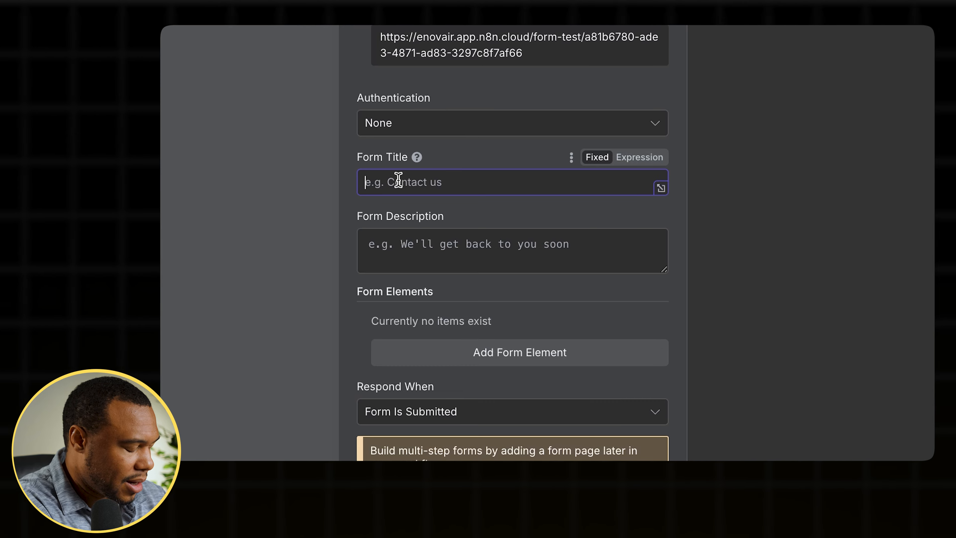
text(Coverlet)
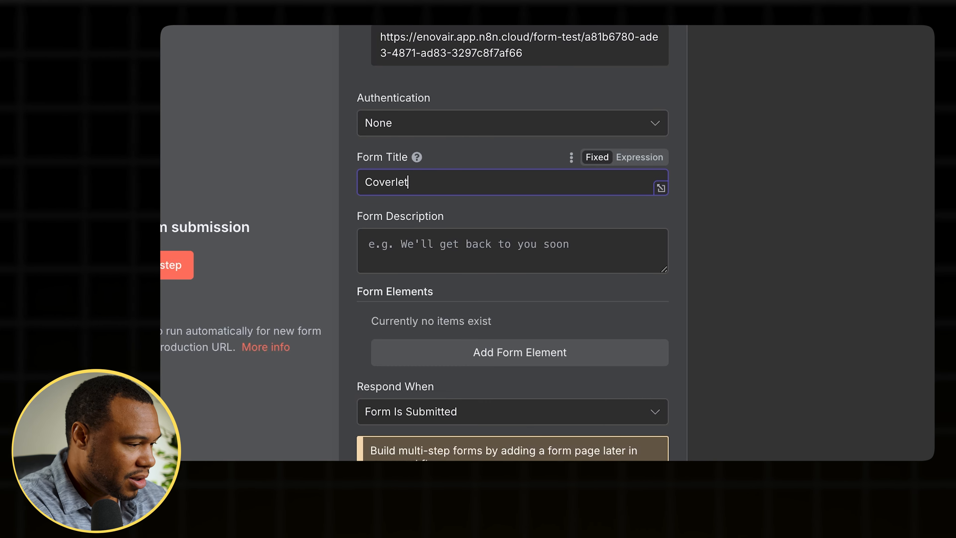
text(ter Submission)
- Add a first form element named Name and make it a required field
click(521, 352)
click(444, 348)
text(N)
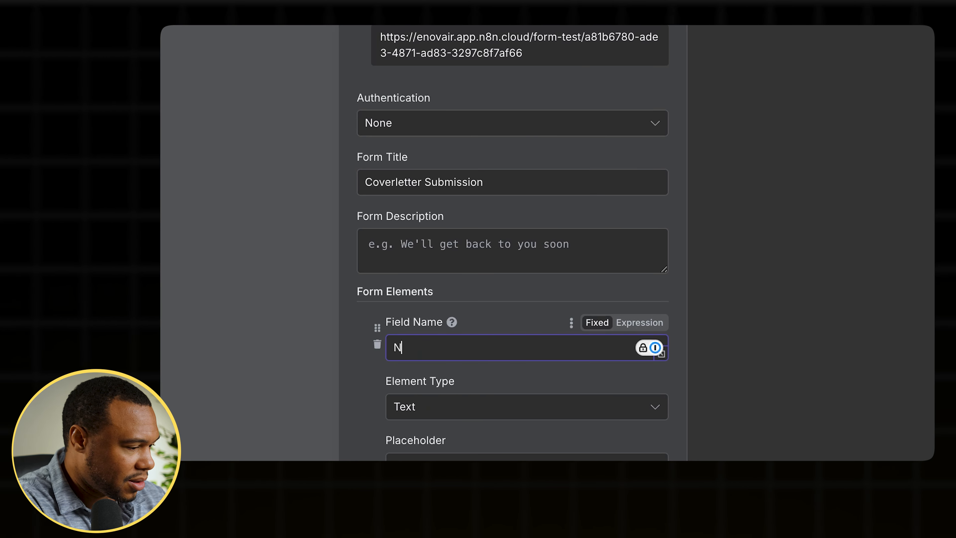
text(ame)
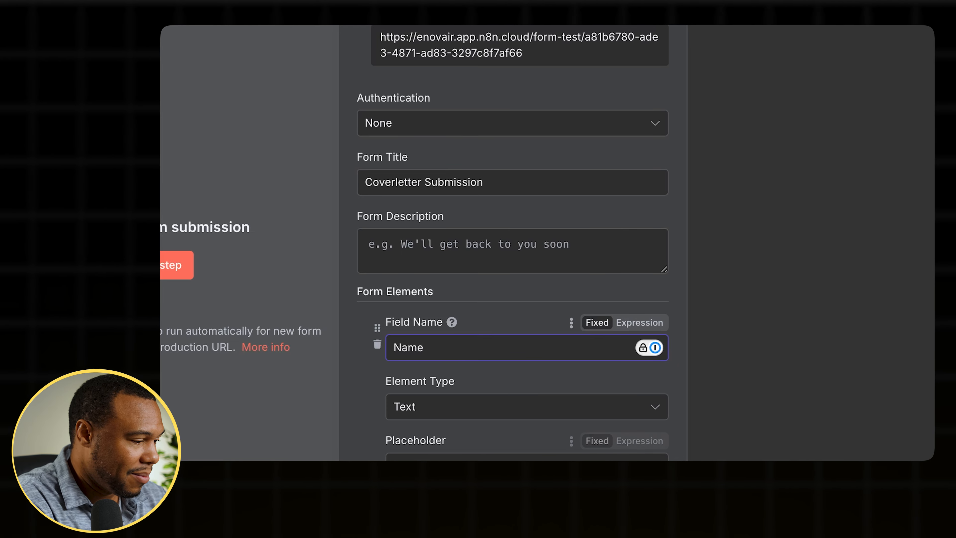
click(397, 522)
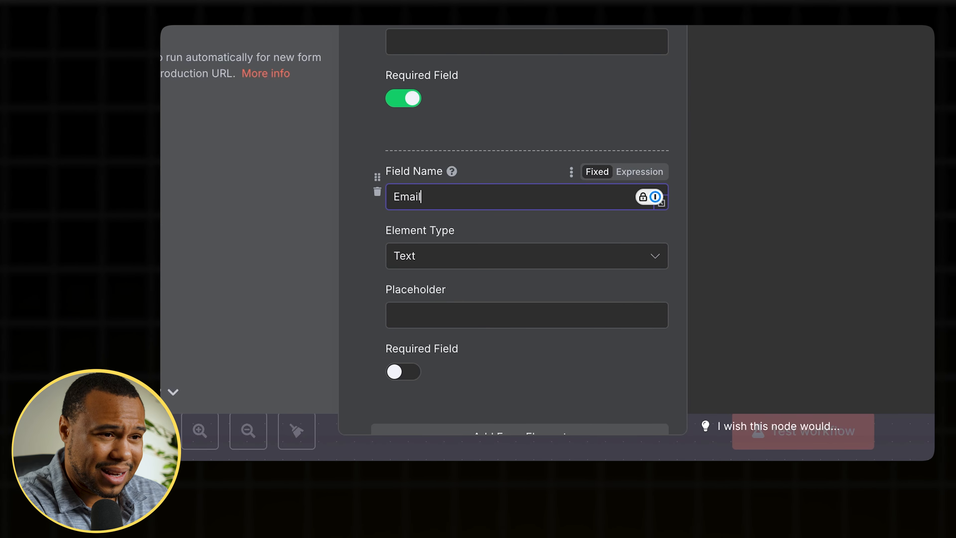
- Set the Email form element's type to Email and make it required
scroll(442, 192, down, 2)
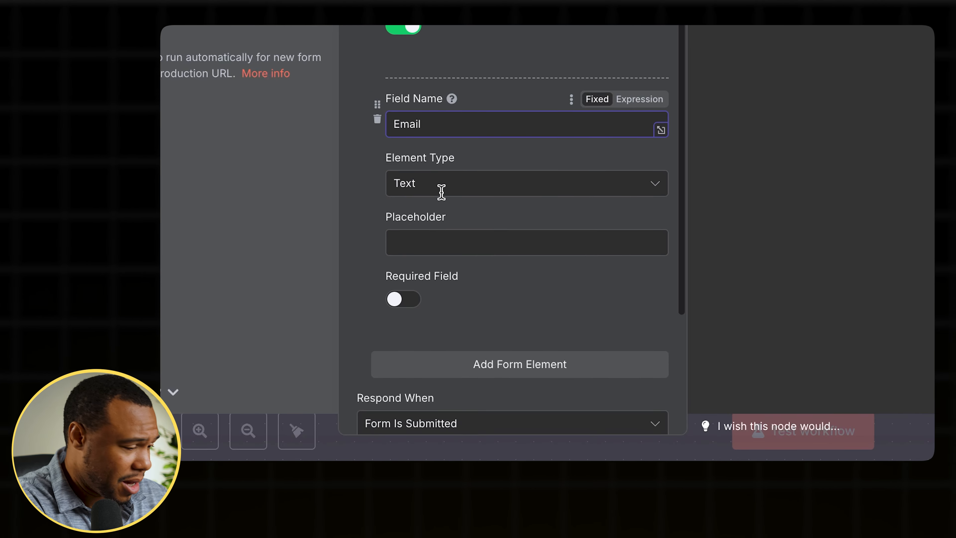
click(490, 183)
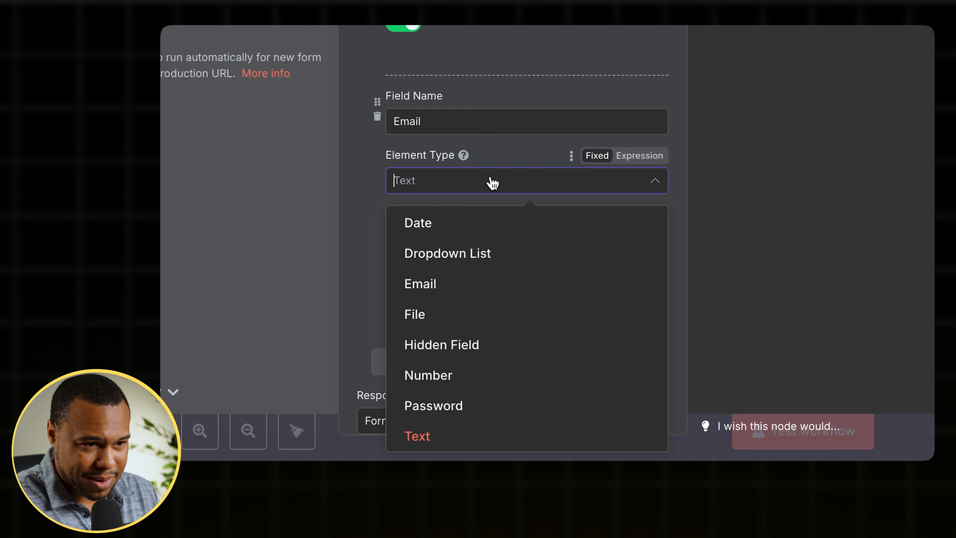
click(425, 289)
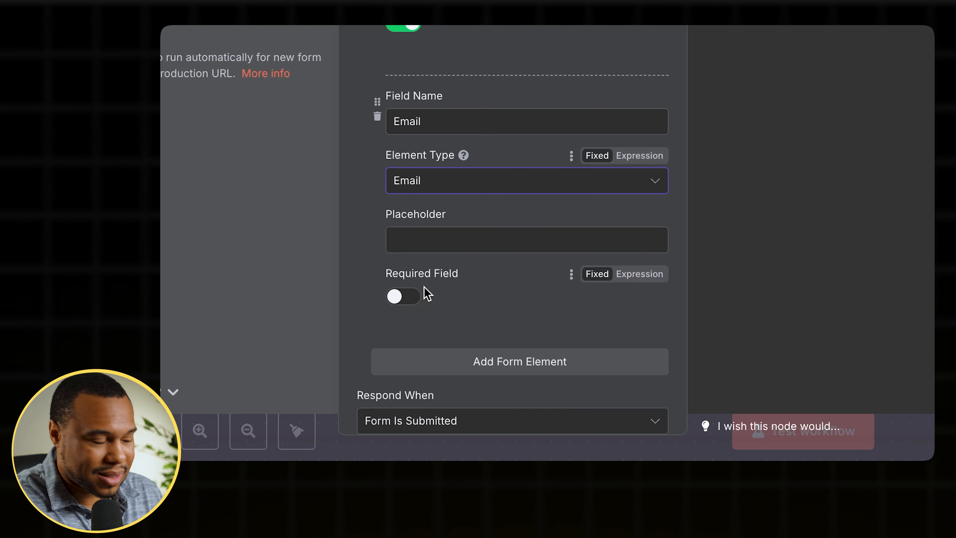
click(398, 298)
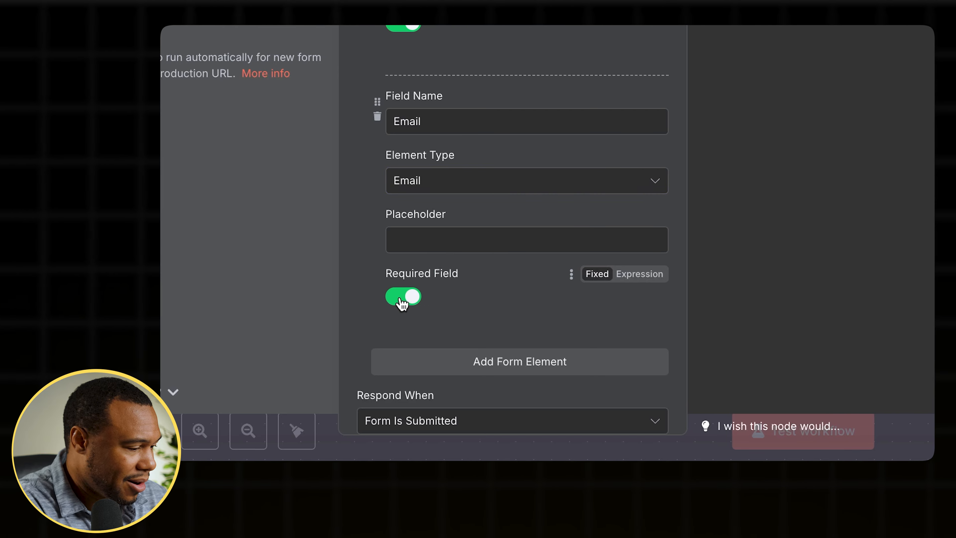
- Add another form element named Message
scroll(402, 304, down, 2)
scroll(402, 303, down, 3)
click(509, 201)
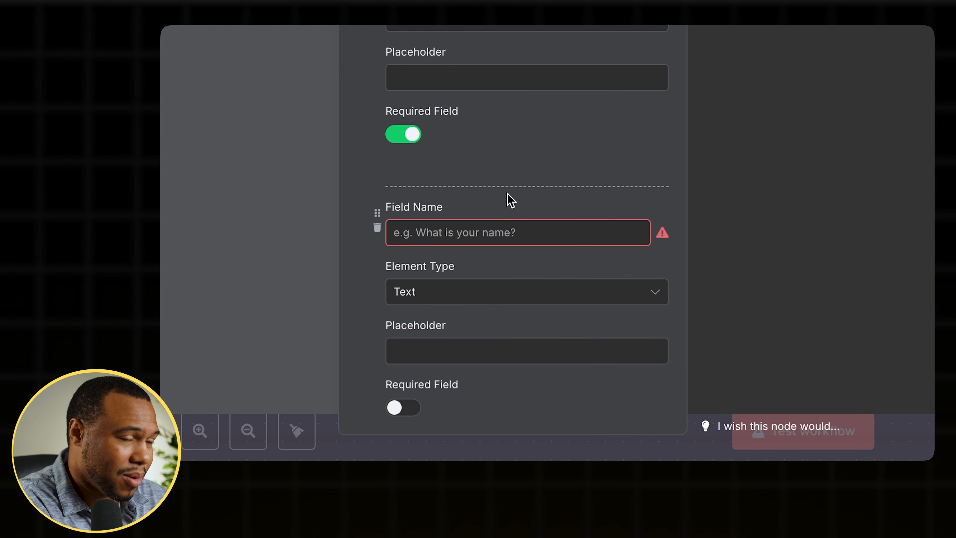
click(464, 238)
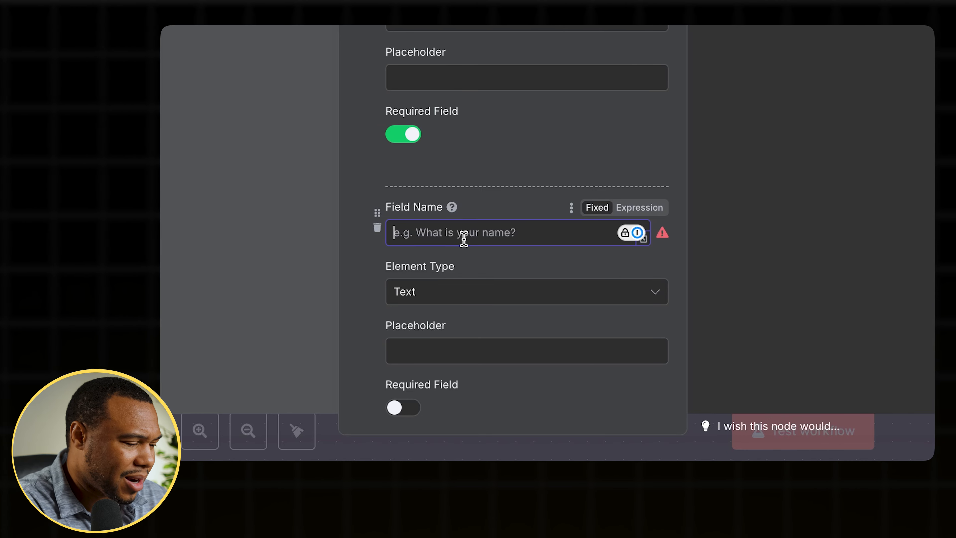
text(Message)
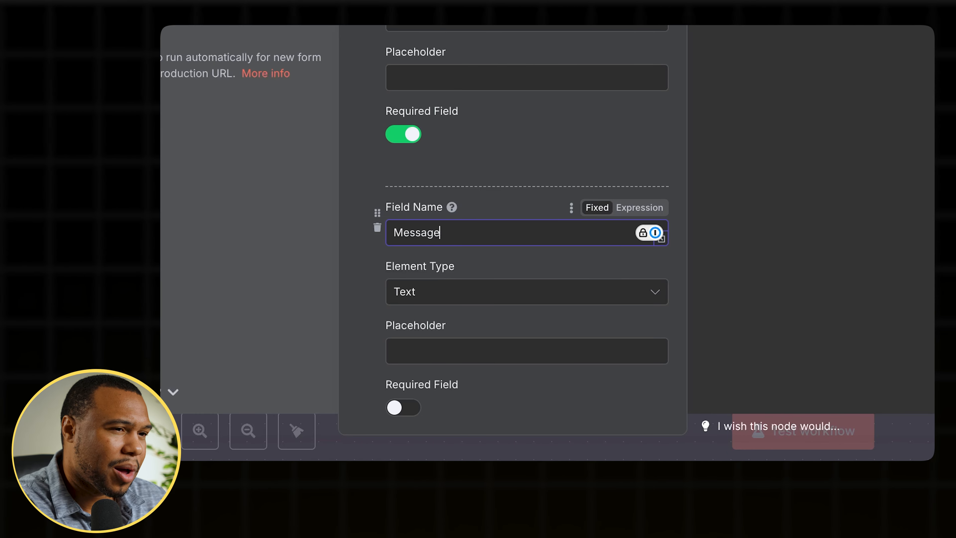
- Set the Message element's type to Textarea and make it required
scroll(446, 279, down, 5)
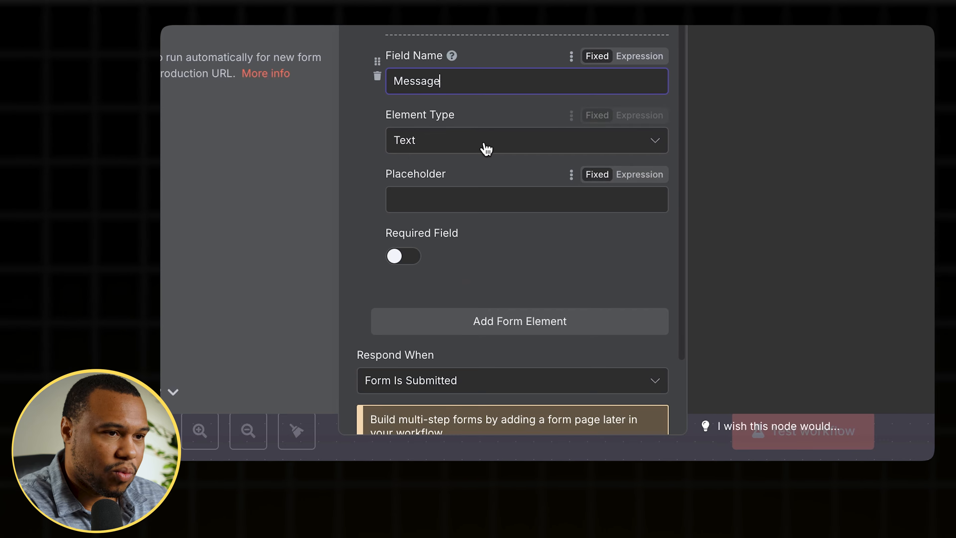
click(484, 145)
scroll(436, 376, down, 2)
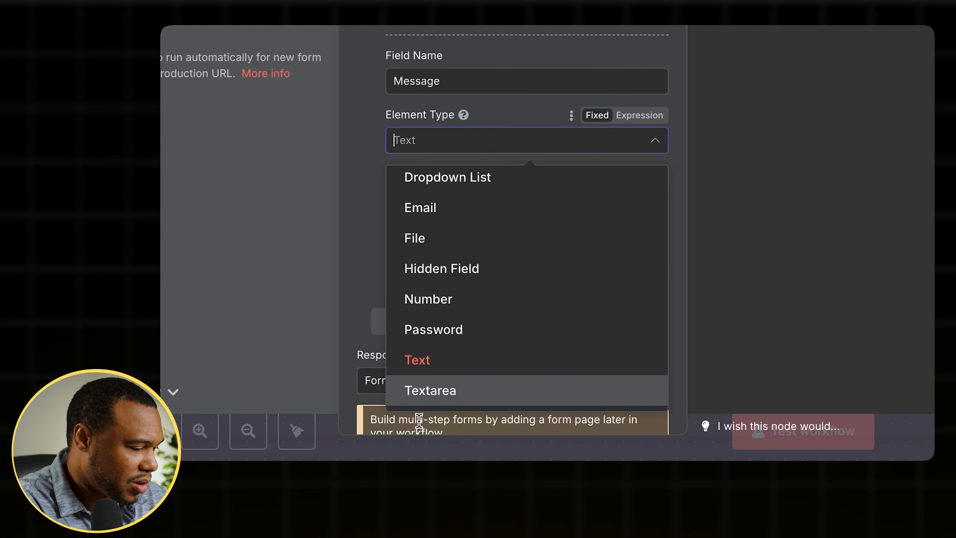
click(442, 403)
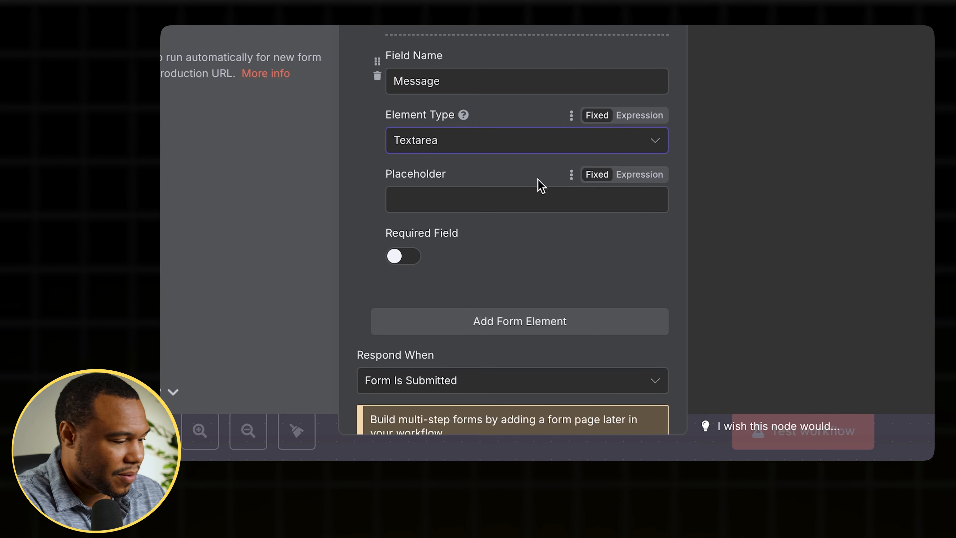
click(401, 257)
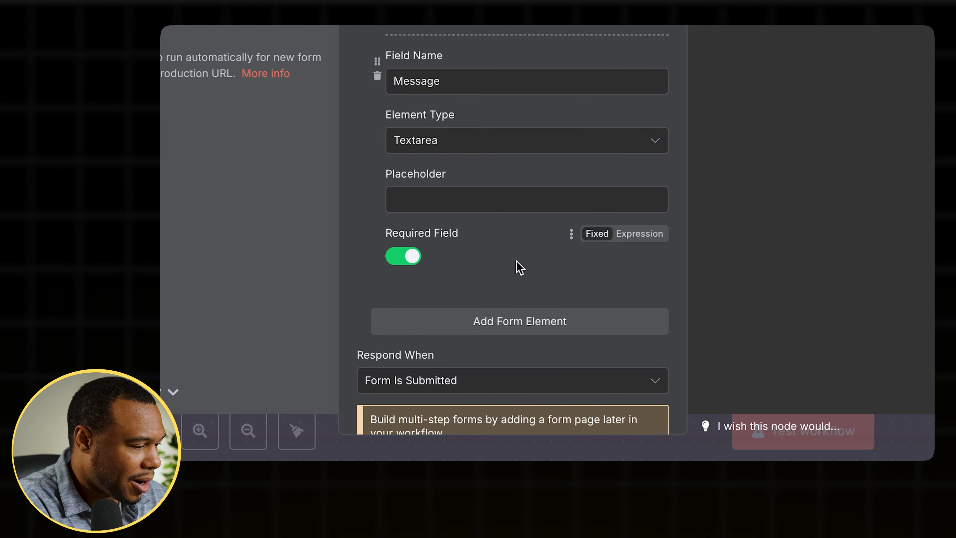
- Test the trigger step to open the test form, then fill in the name and e-mail fields
scroll(517, 263, down, 2)
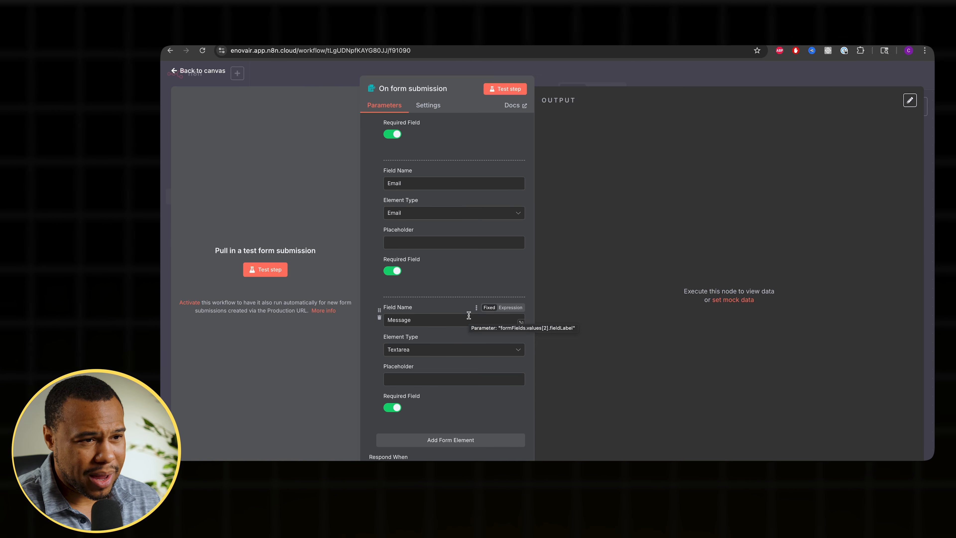
click(265, 270)
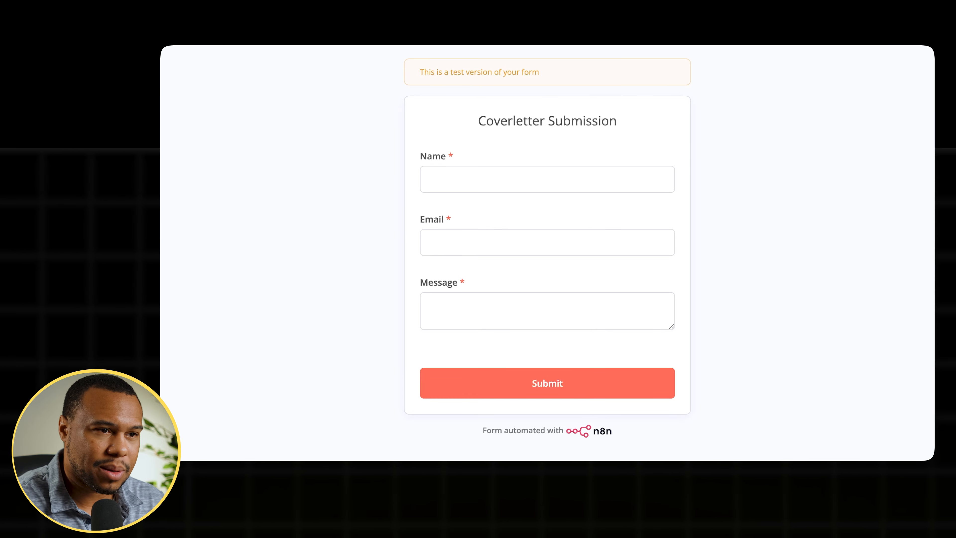
key(Tab)
text(chris)
key(Tab)
text(chris@email.com)
- Enter the message 'I would really like to work here, I have no experience but love the company' and submit the form
click(448, 314)
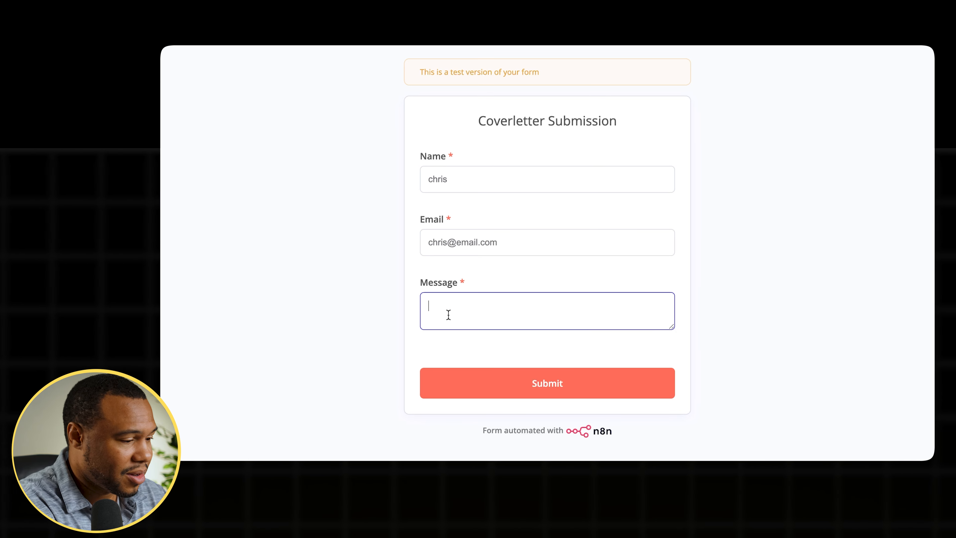
text(I would )
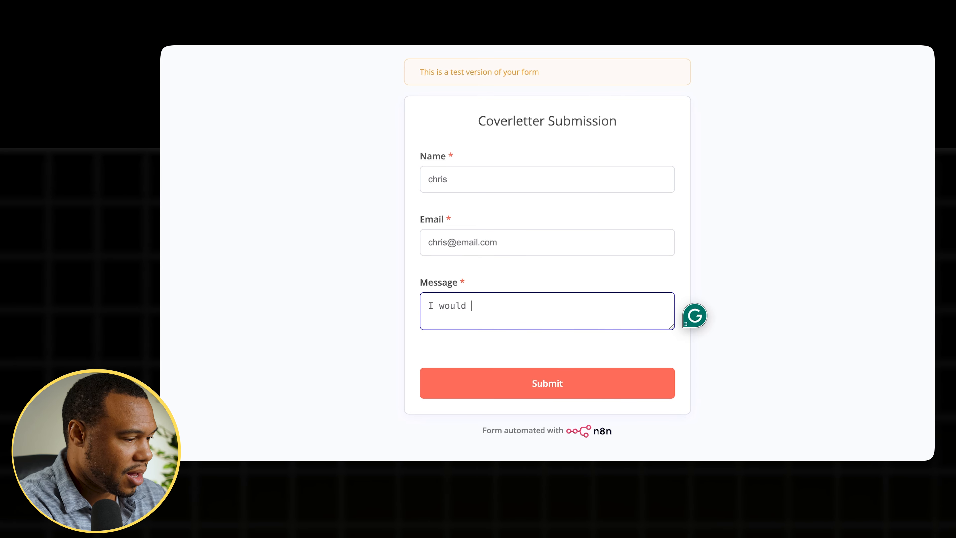
text(really like to)
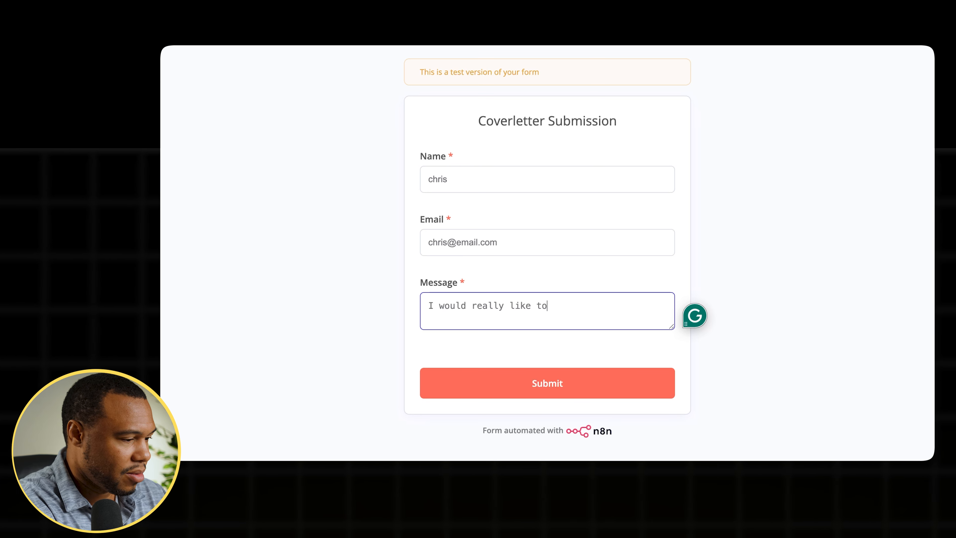
text( work here, )
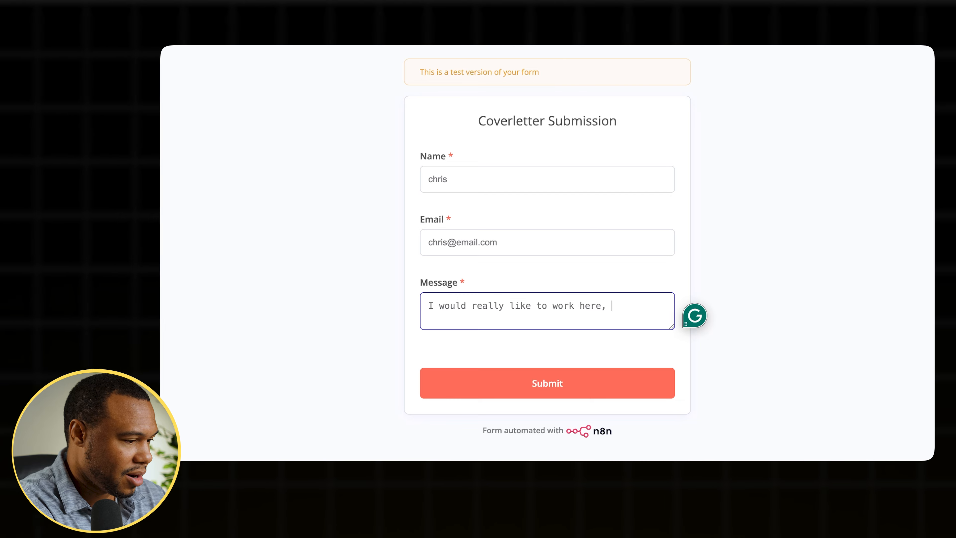
text(I have no experien)
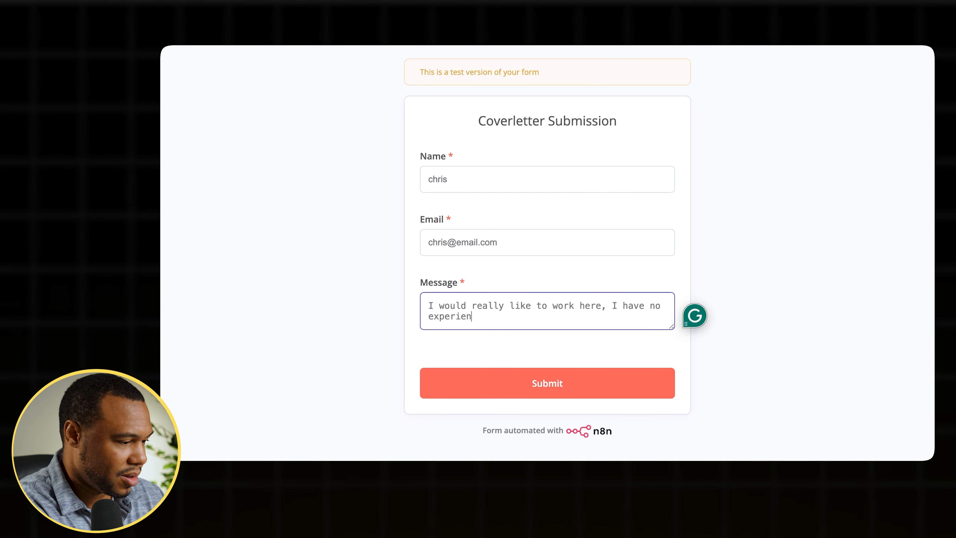
text(ce but love the company)
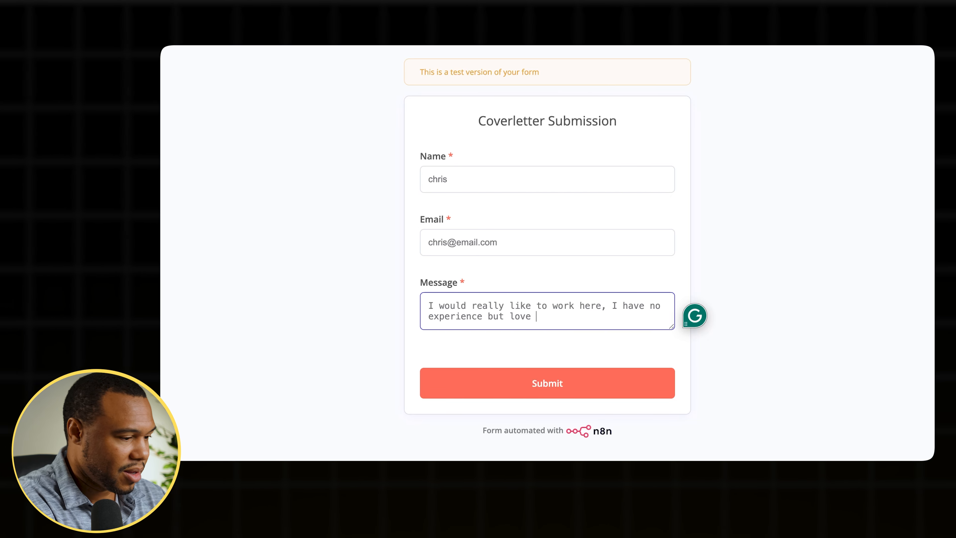
click(455, 382)
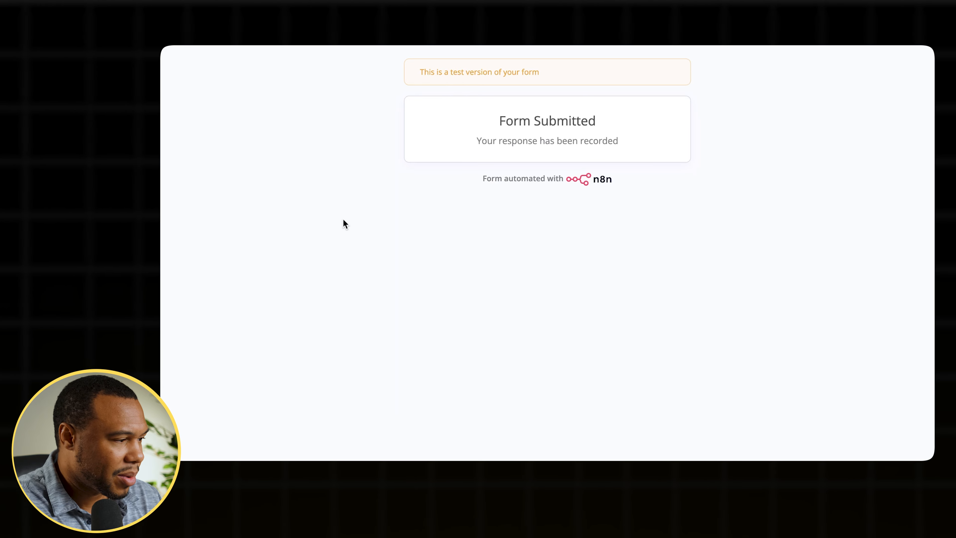
- Review the trigger's output in Table and JSON views and pin the output data
click(343, 40)
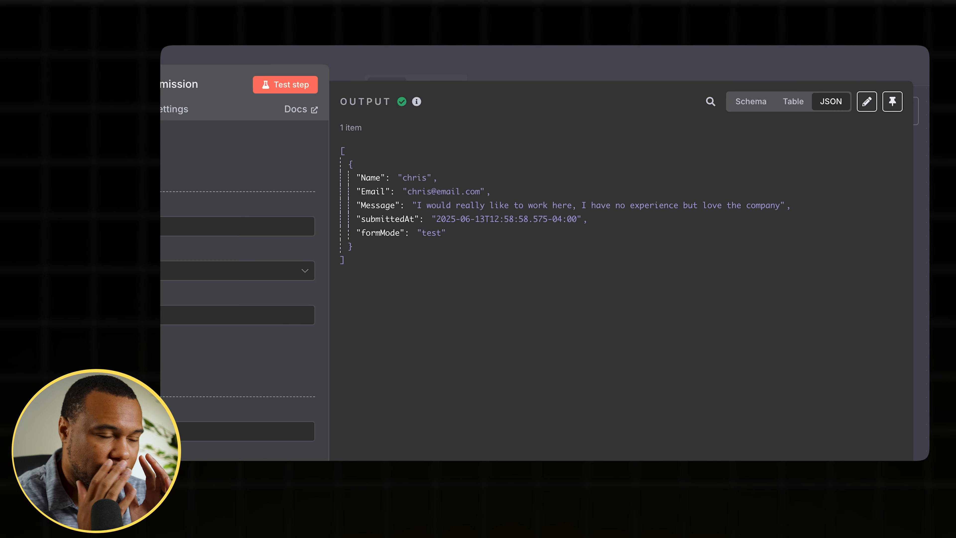
click(801, 104)
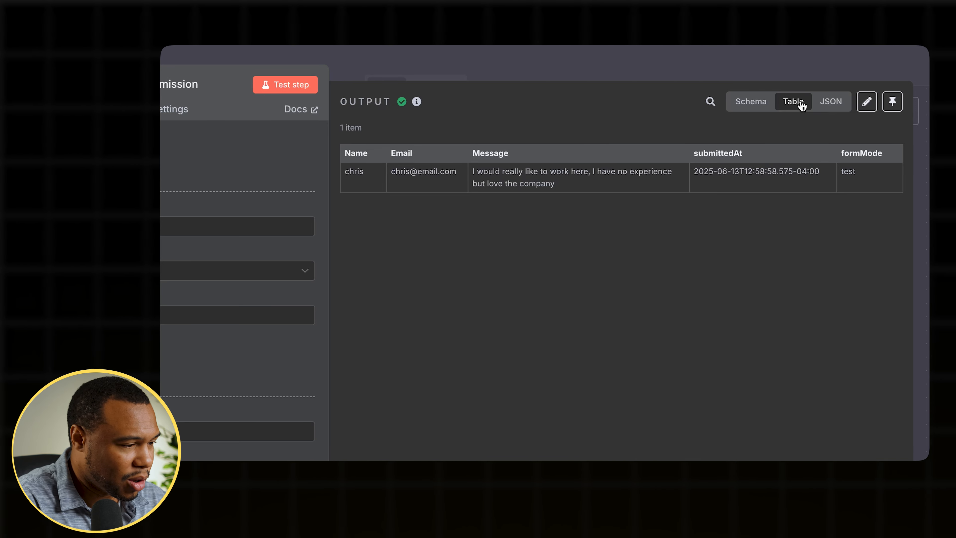
click(830, 102)
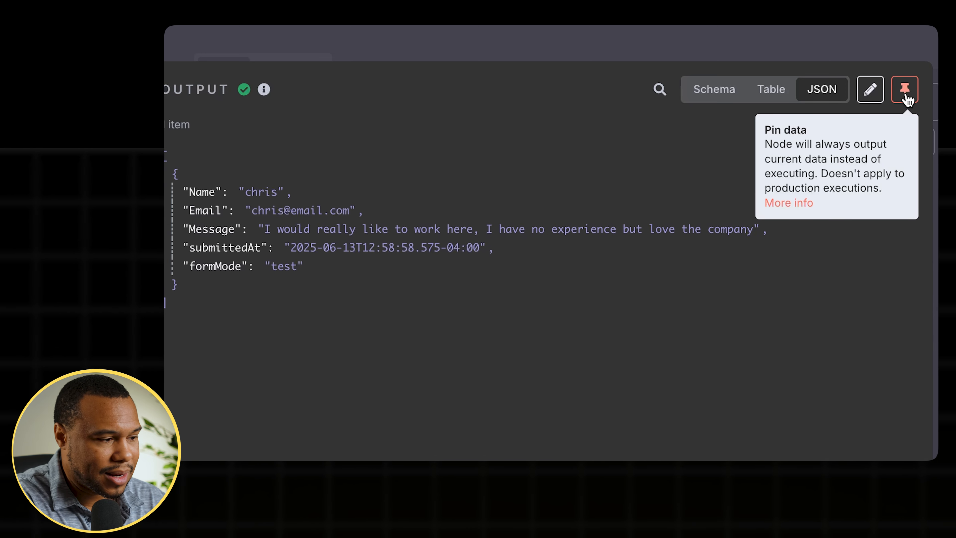
click(905, 94)
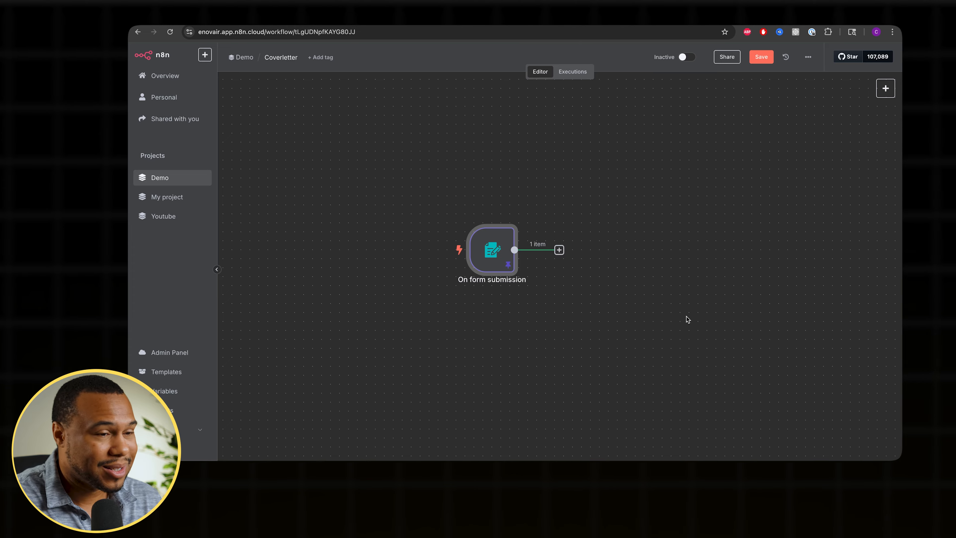
- Add an OpenAI node after the form trigger using the Message a Model action
key(Tab)
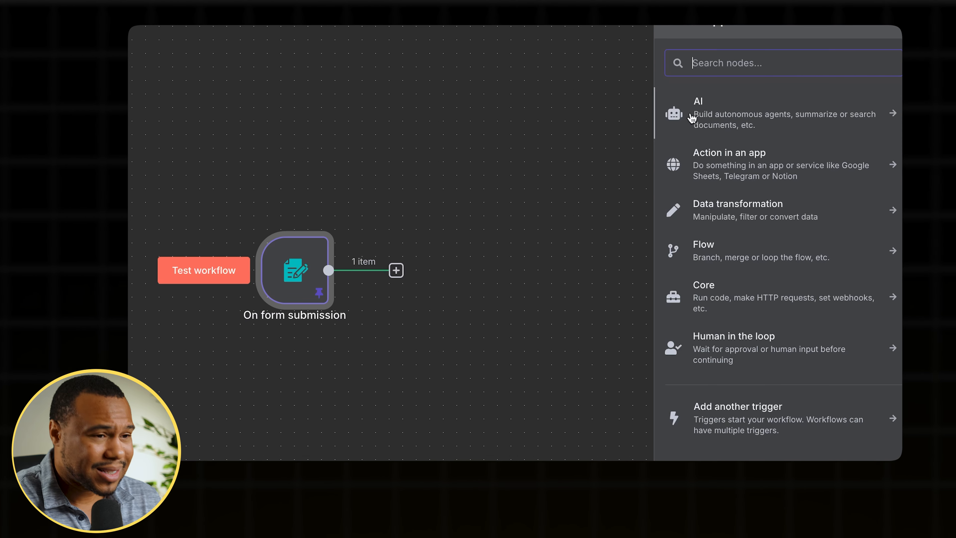
text(op)
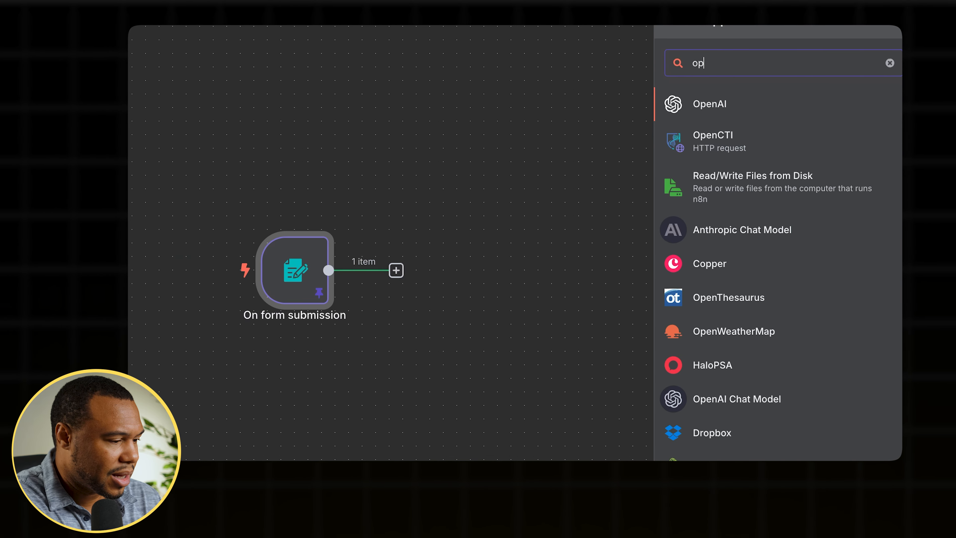
text(enai)
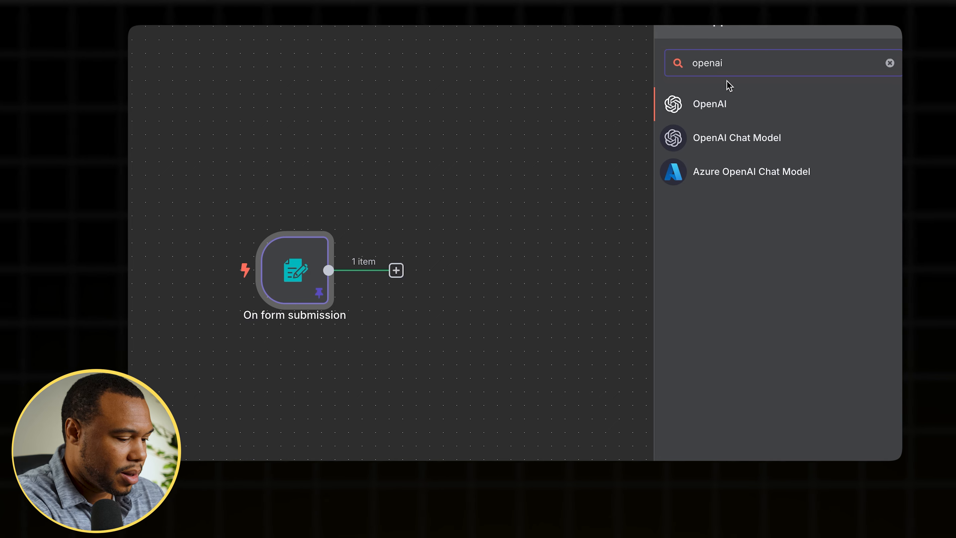
click(714, 105)
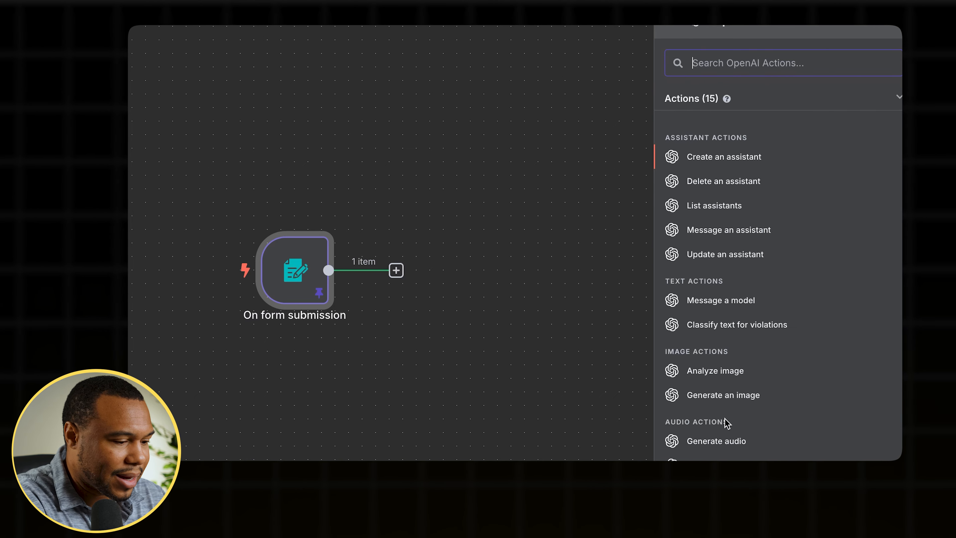
click(741, 300)
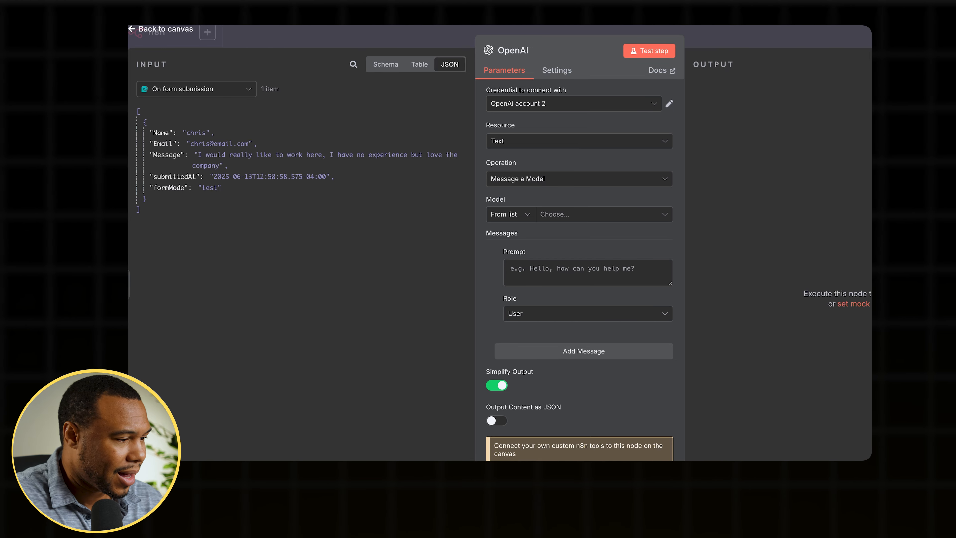
click(654, 107)
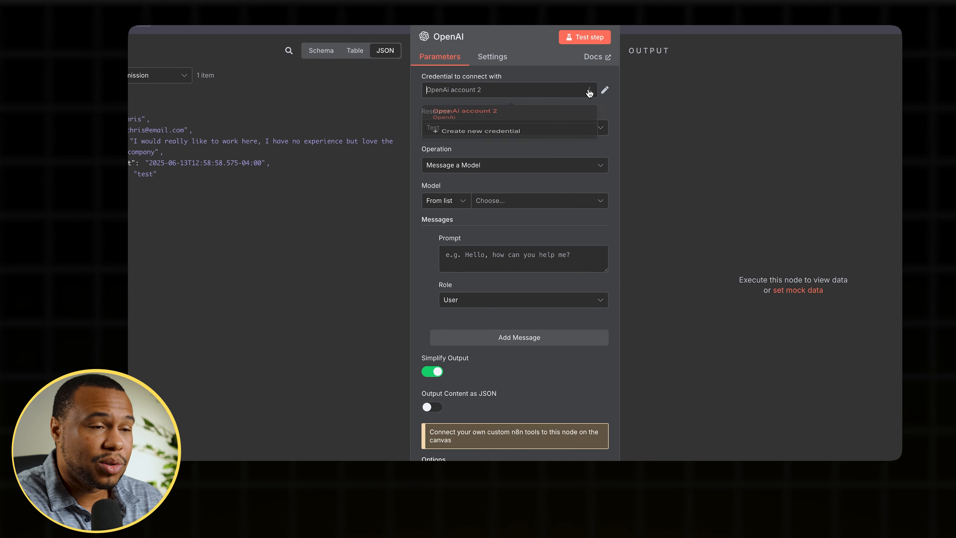
click(532, 146)
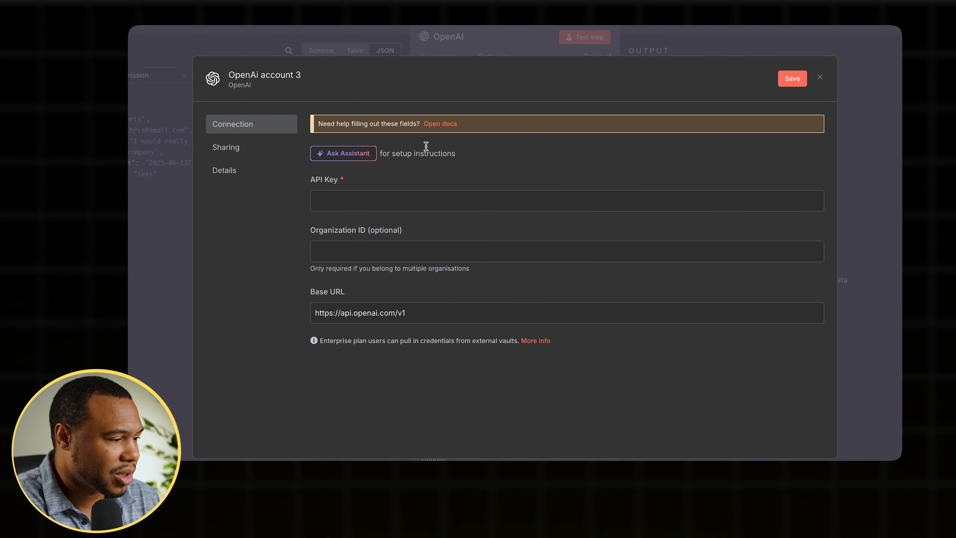
click(440, 125)
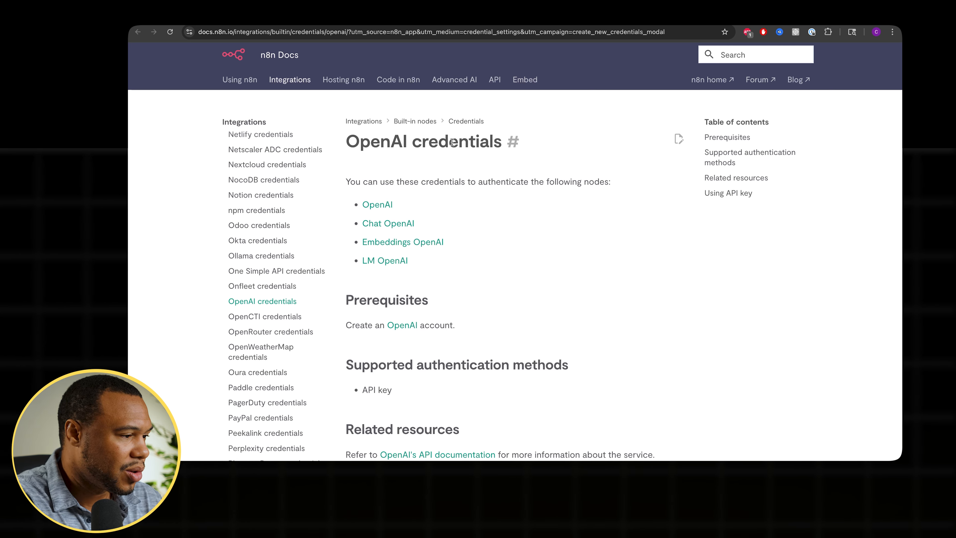
click(364, 16)
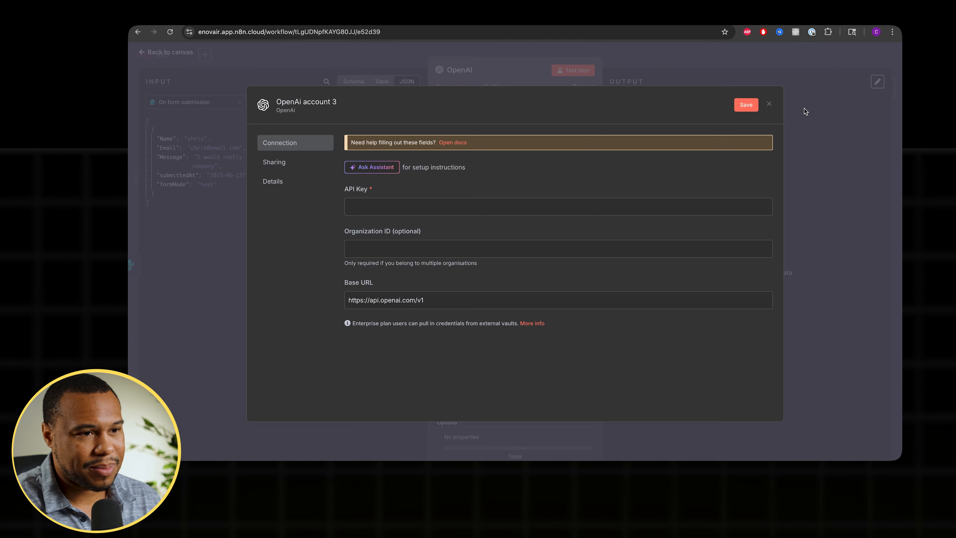
click(770, 103)
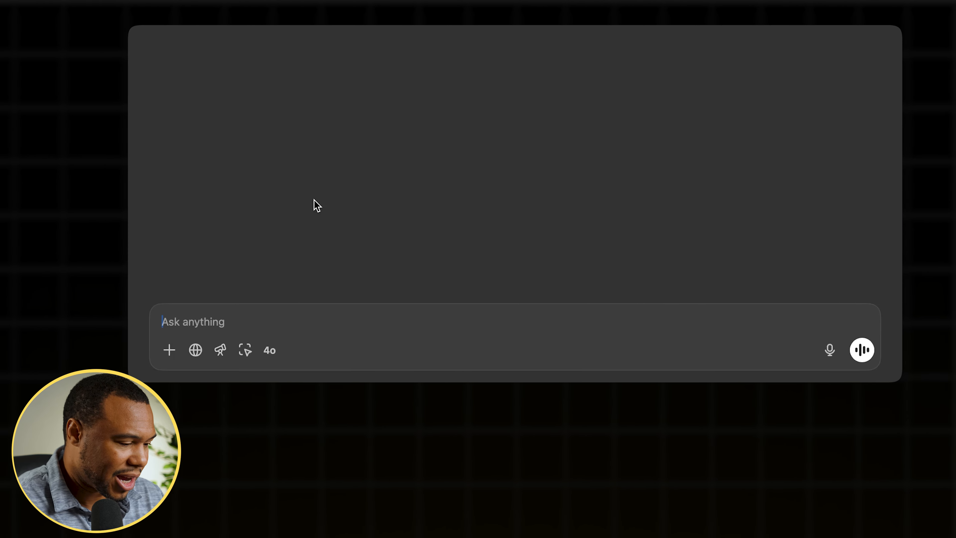
text(Can you create a prompt to create an AI Agent that is capable of reading 3 fields: name, email, coverletter. It will then read the coverletter and compare it to a job description and then provide a percentage of how close the coverletter matches the job description. It must also determine if the coverletter followed any instructions. The output will be a json format with a summary of the coverletter comparison to the job description and the score with the field, summary and score.)
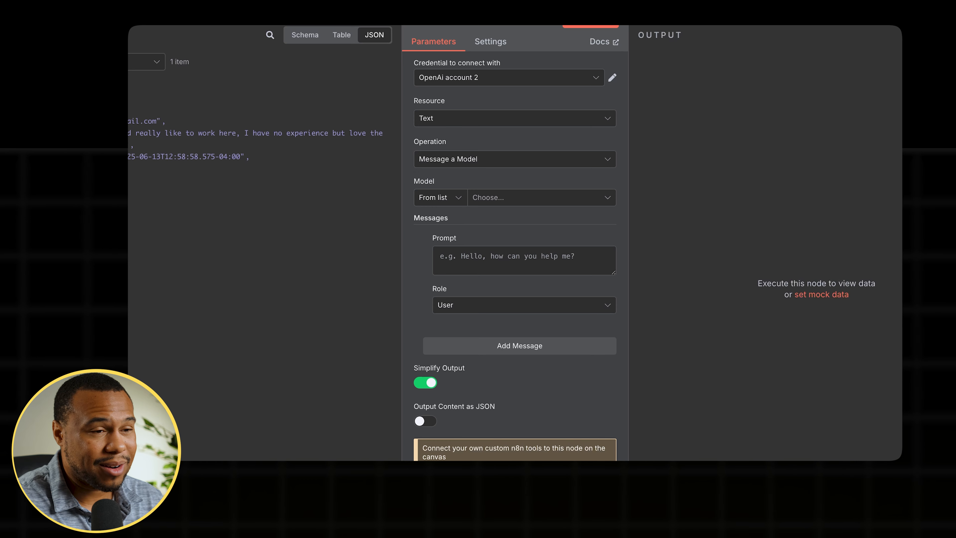
- Turn on Output Content as JSON and choose GPT-4O as the model
click(421, 423)
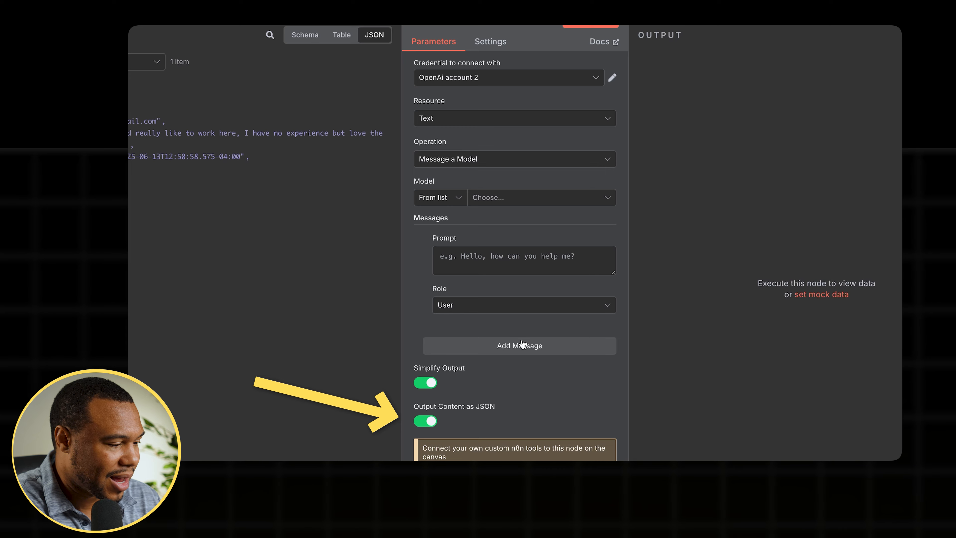
click(577, 202)
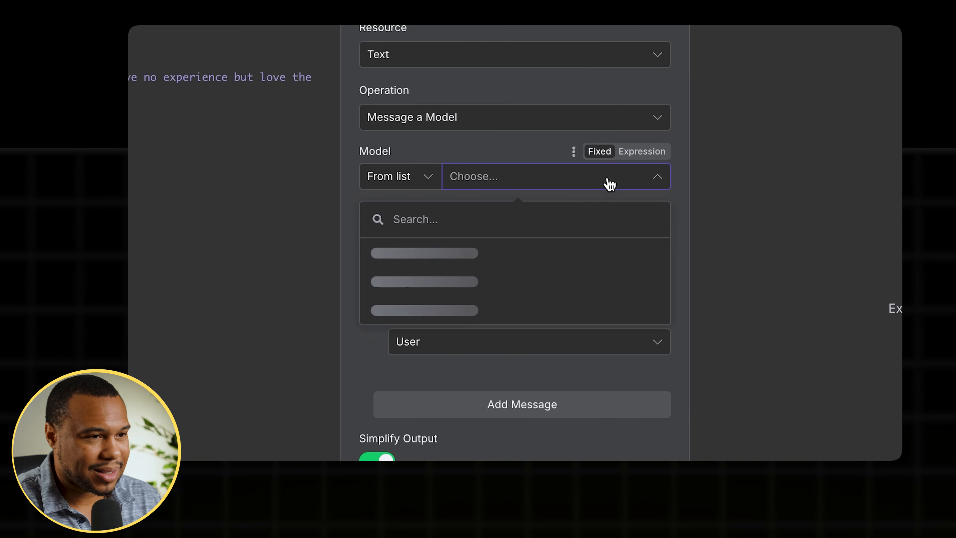
scroll(476, 300, down, 4)
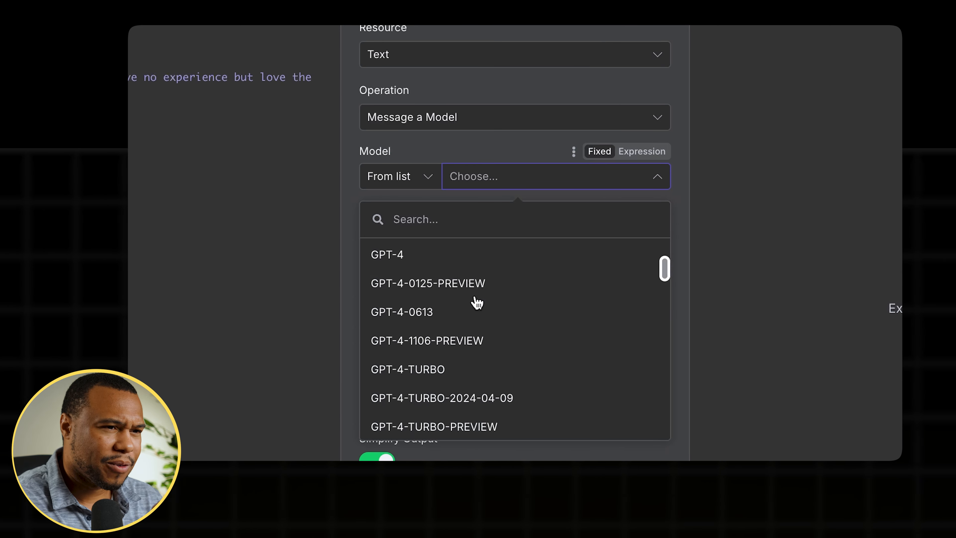
scroll(477, 301, down, 10)
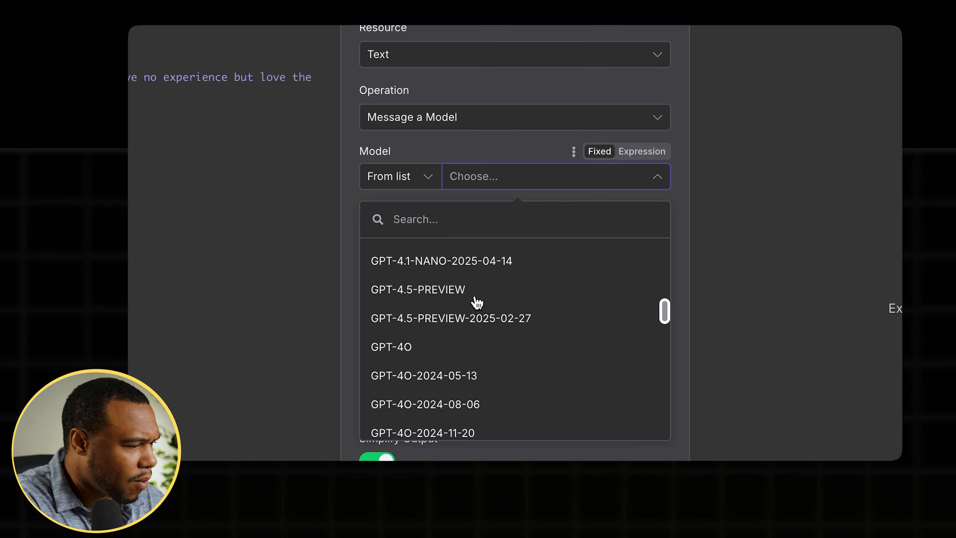
click(415, 351)
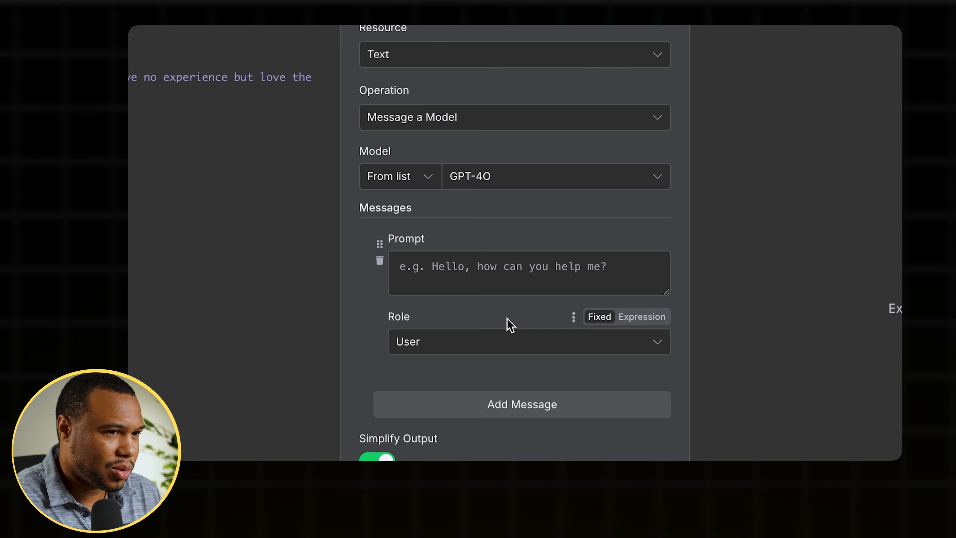
- Paste the scoring instructions into the first message prompt and set its role to System
click(480, 343)
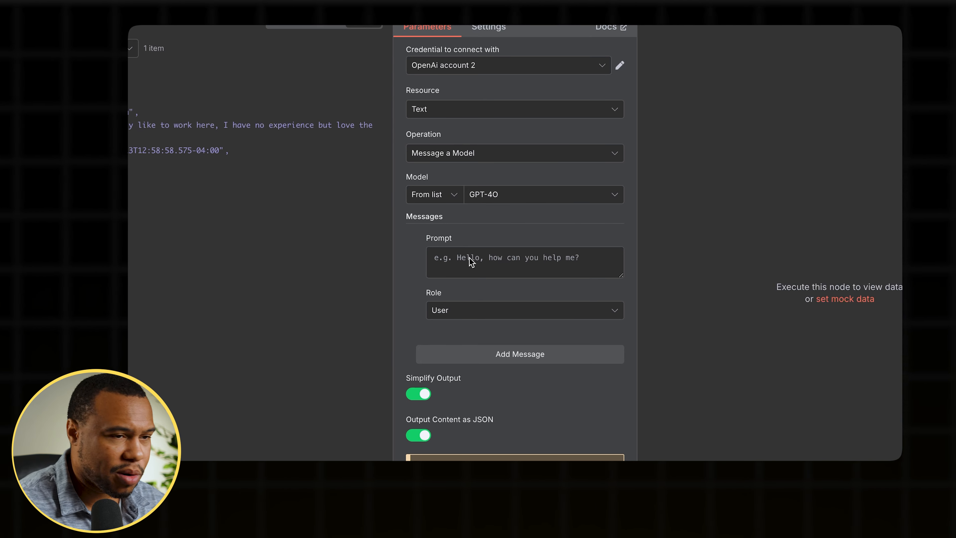
click(469, 258)
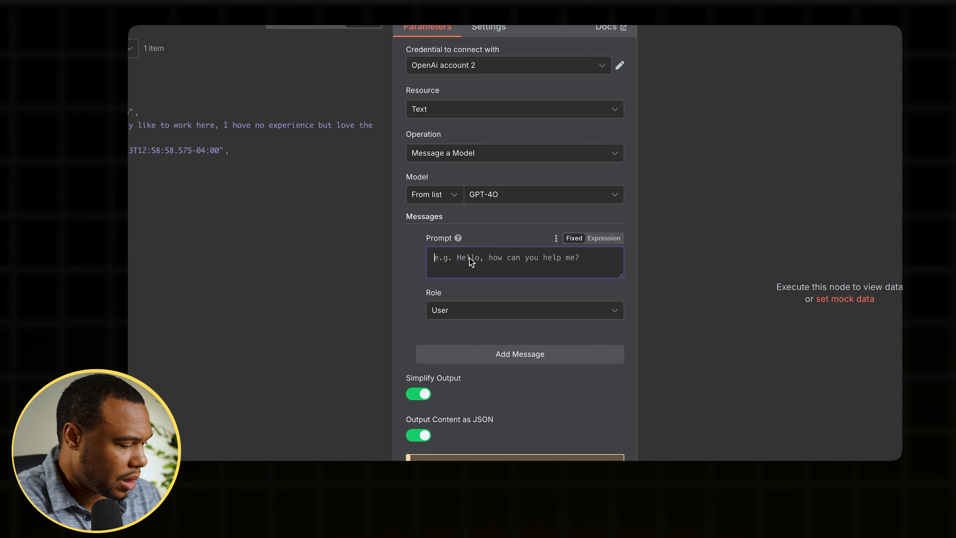
key(ctrl+v)
click(484, 310)
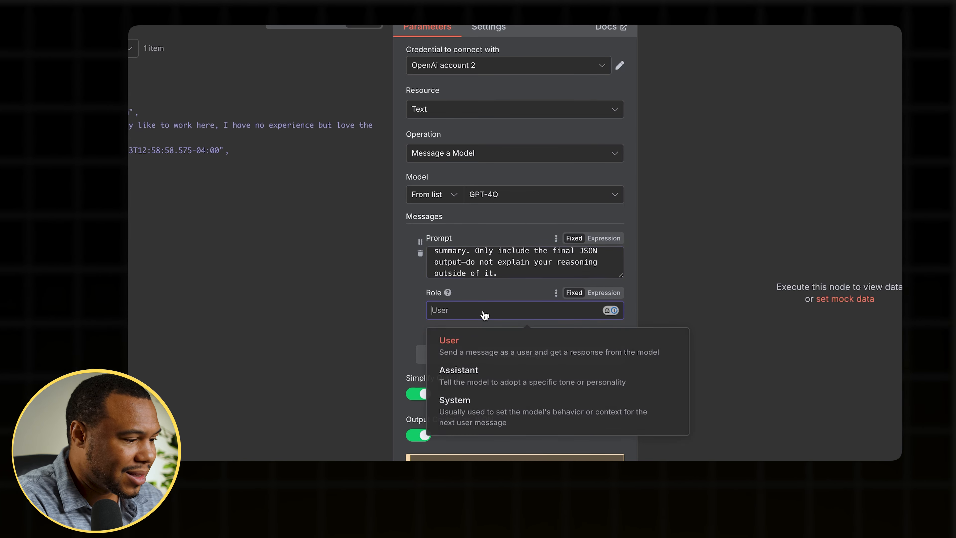
click(468, 420)
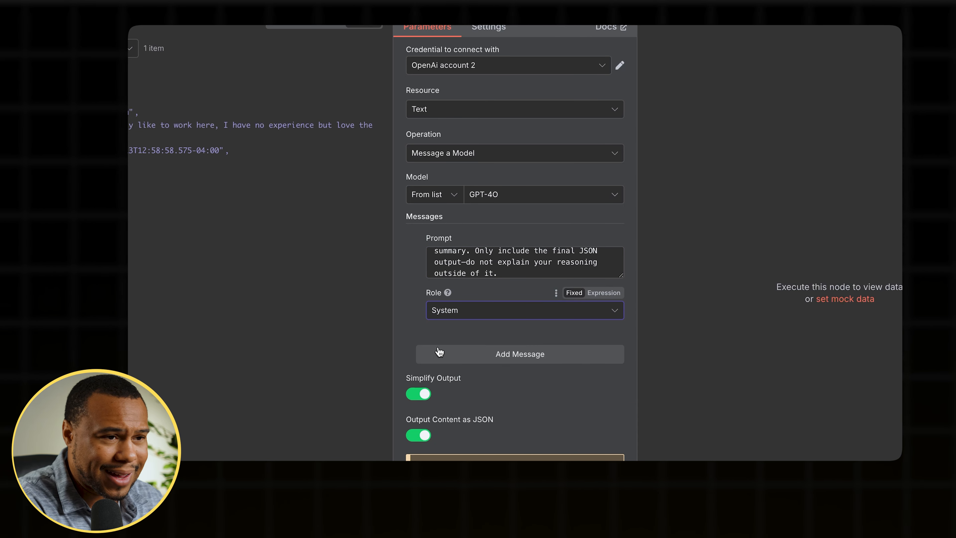
- Add a second message, paste the Senior Plumber job description into its prompt and enlarge the field
click(519, 355)
click(520, 380)
key(ctrl+v)
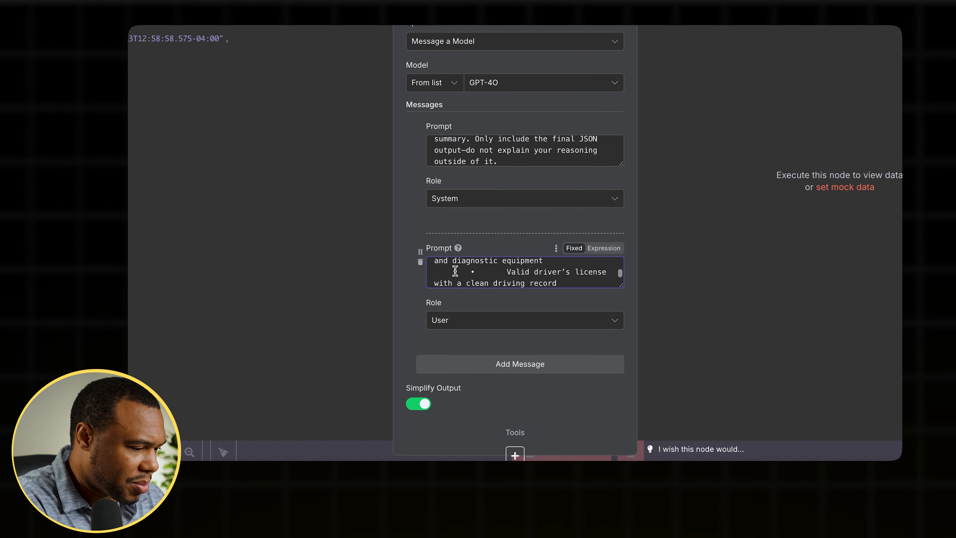
drag(622, 288, 620, 428)
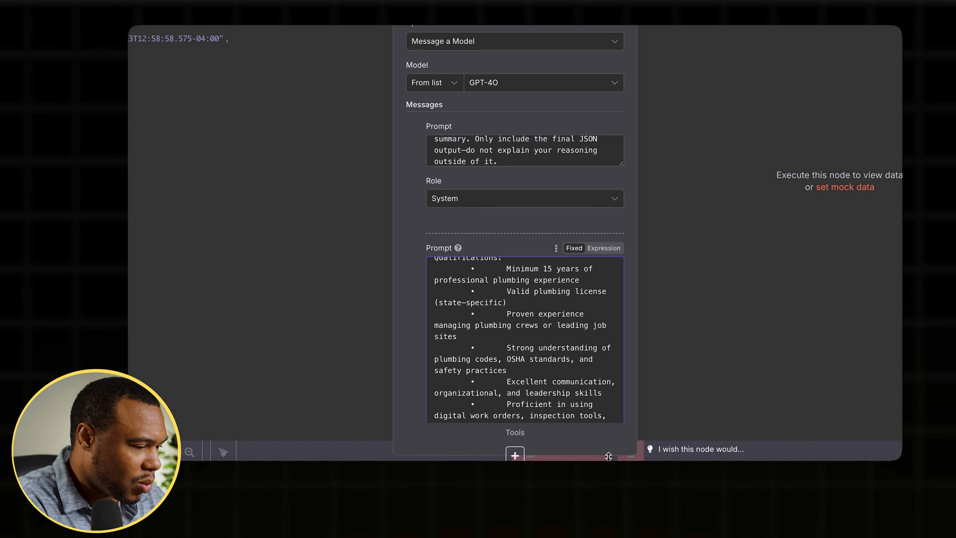
scroll(508, 323, down, 2)
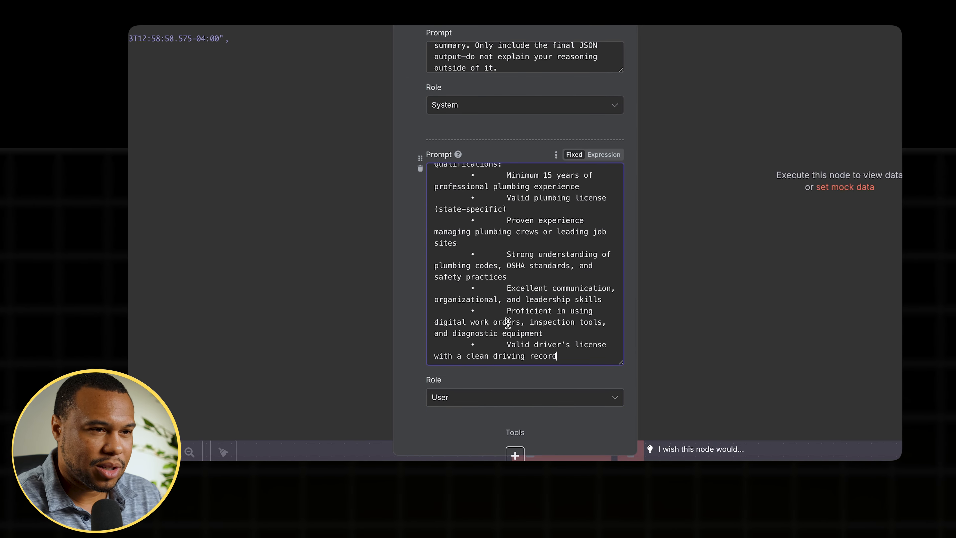
scroll(509, 289, up, 6)
scroll(509, 288, up, 10)
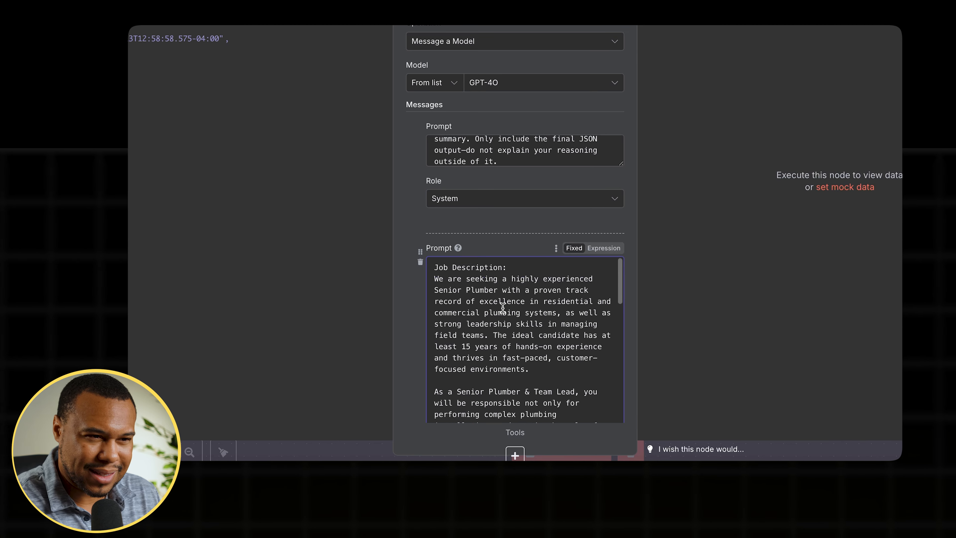
scroll(493, 330, down, 2)
scroll(493, 330, down, 8)
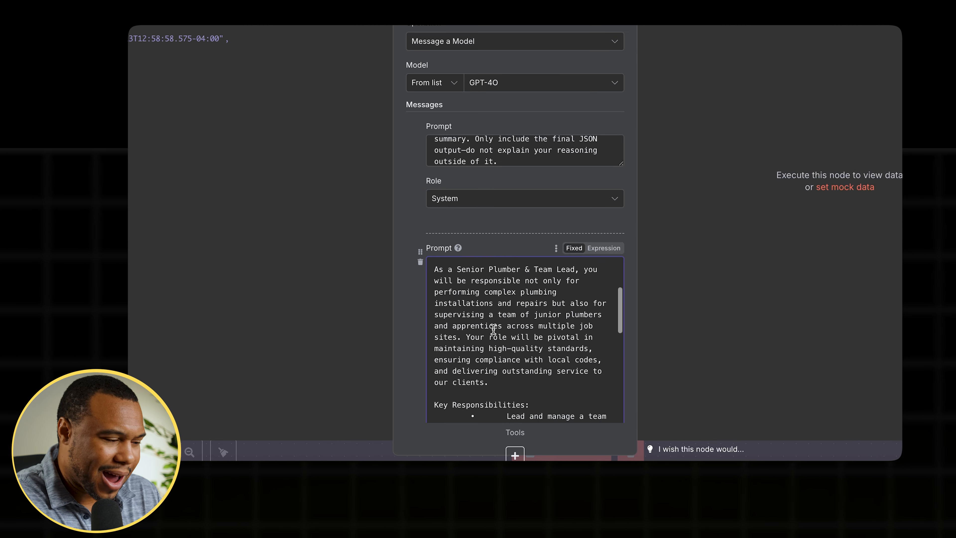
scroll(493, 330, down, 10)
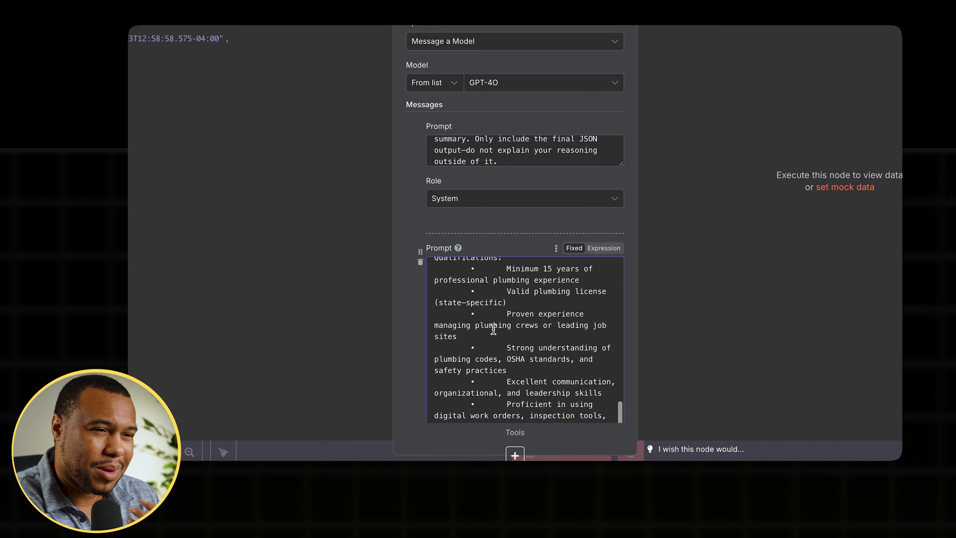
scroll(502, 226, down, 5)
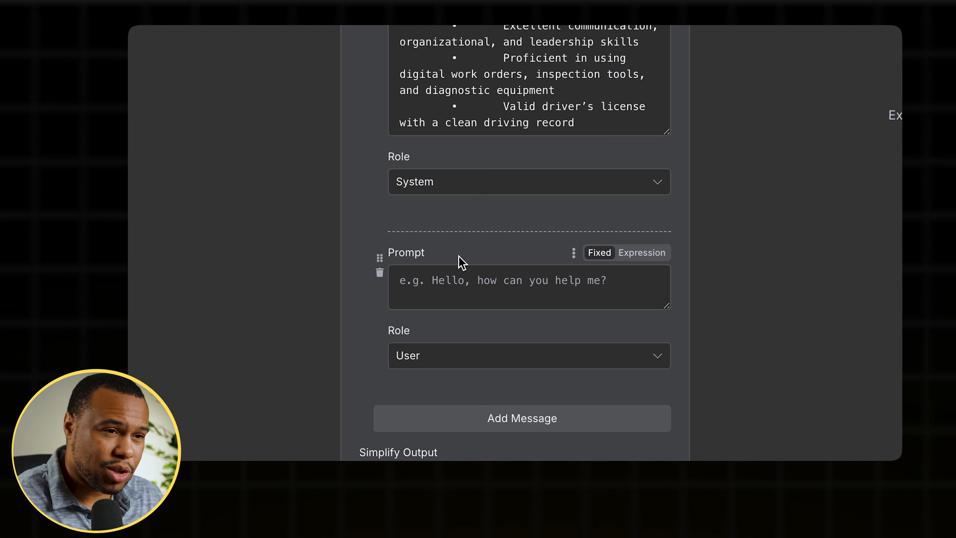
- Switch the third message's prompt to Expression and enter the labels Name:, Email: and Coverletter:
click(644, 257)
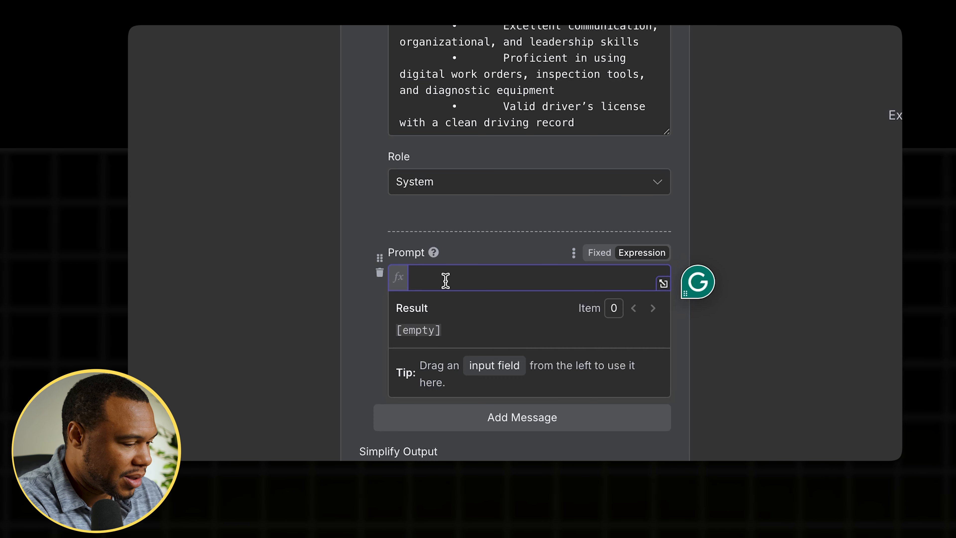
text(Name: Email:)
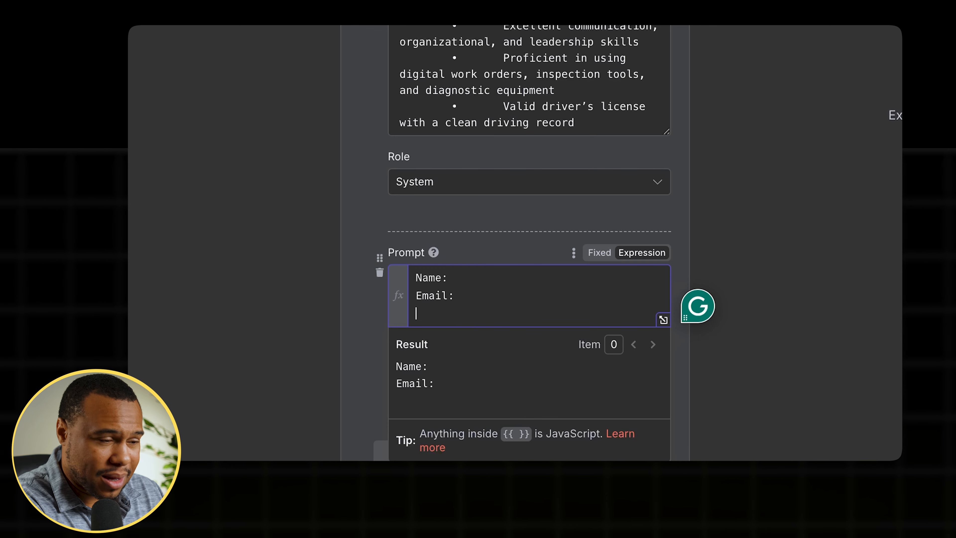
text(Coverletter:)
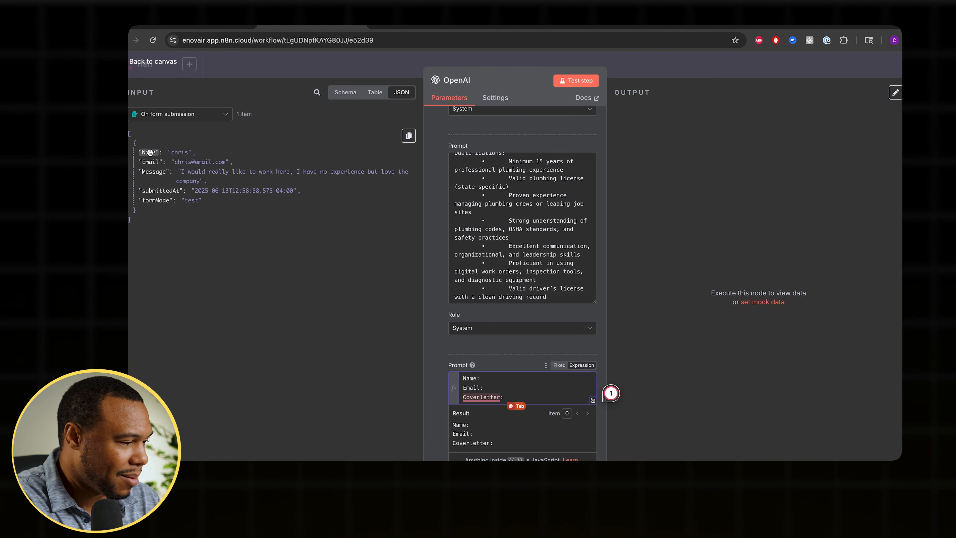
- Map the Name, Email and Message input fields after their matching labels, then test the OpenAI step
drag(149, 152, 488, 376)
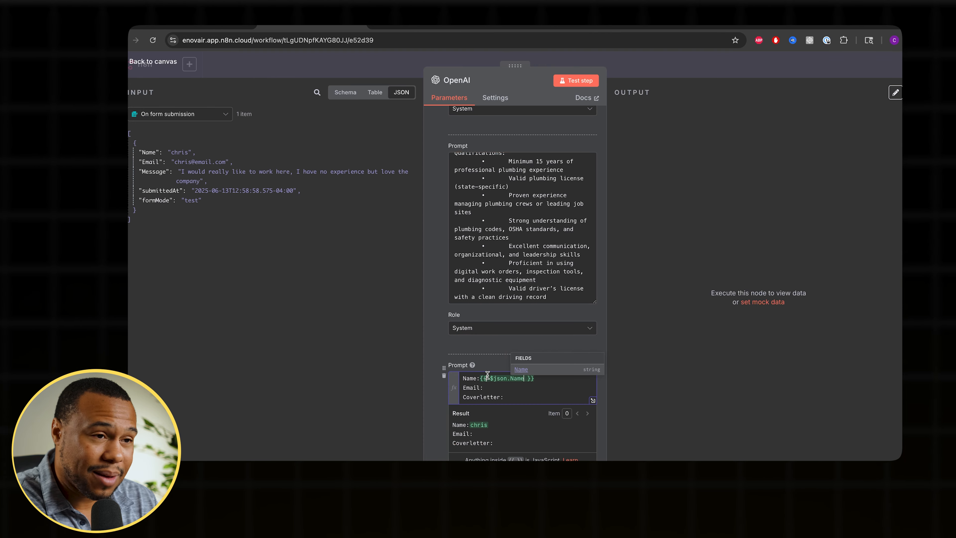
click(501, 388)
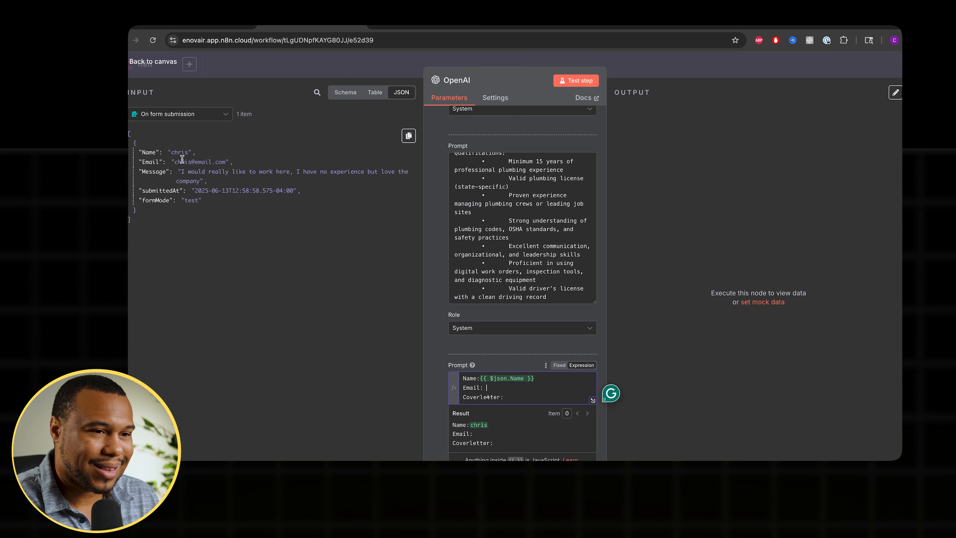
drag(151, 162, 485, 388)
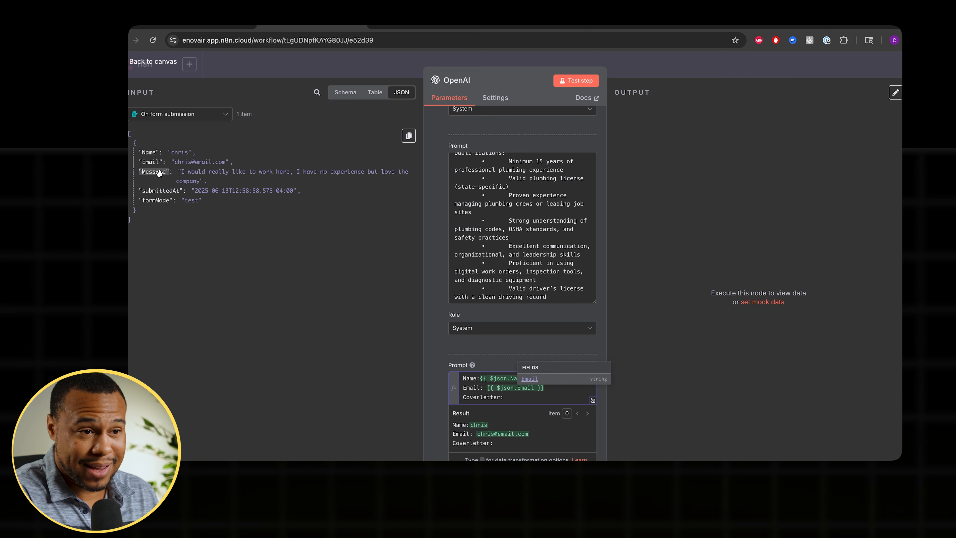
drag(157, 172, 516, 399)
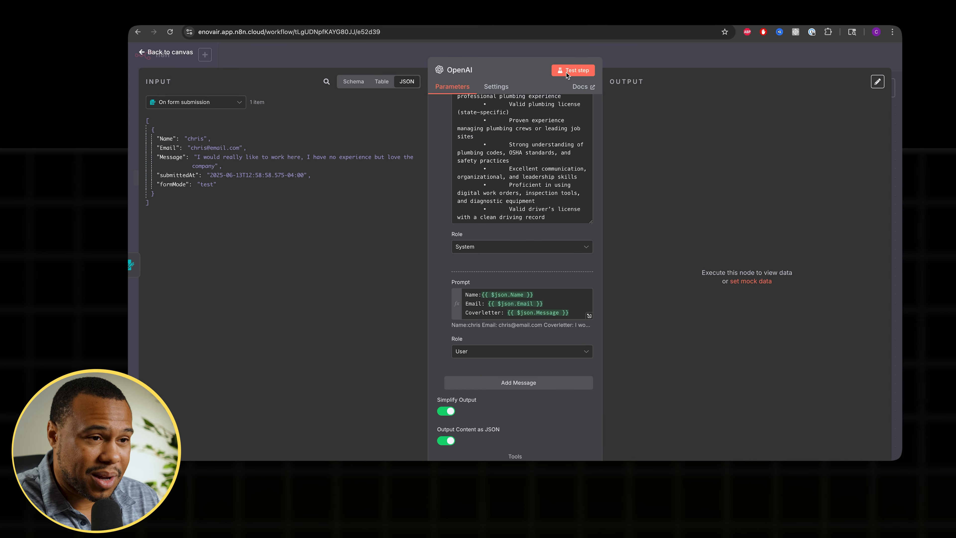
click(566, 72)
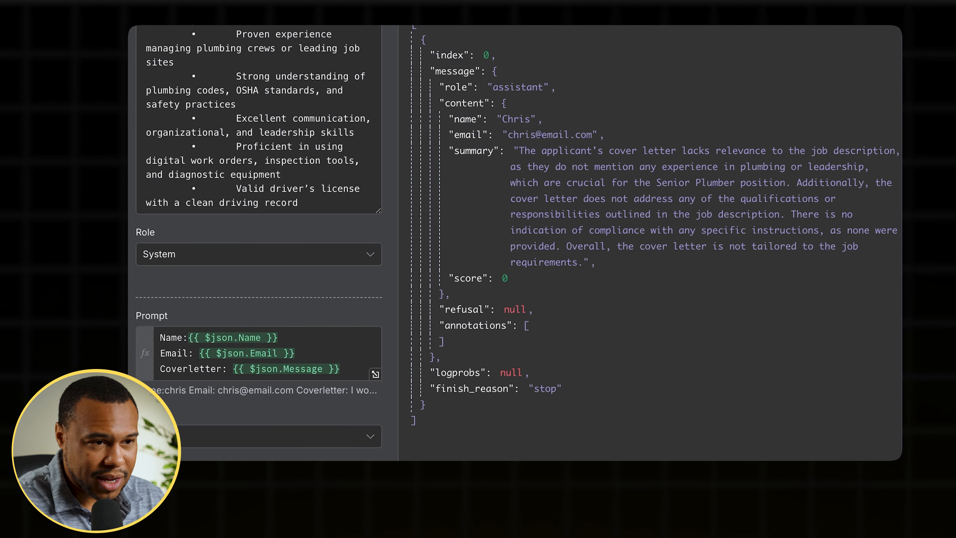
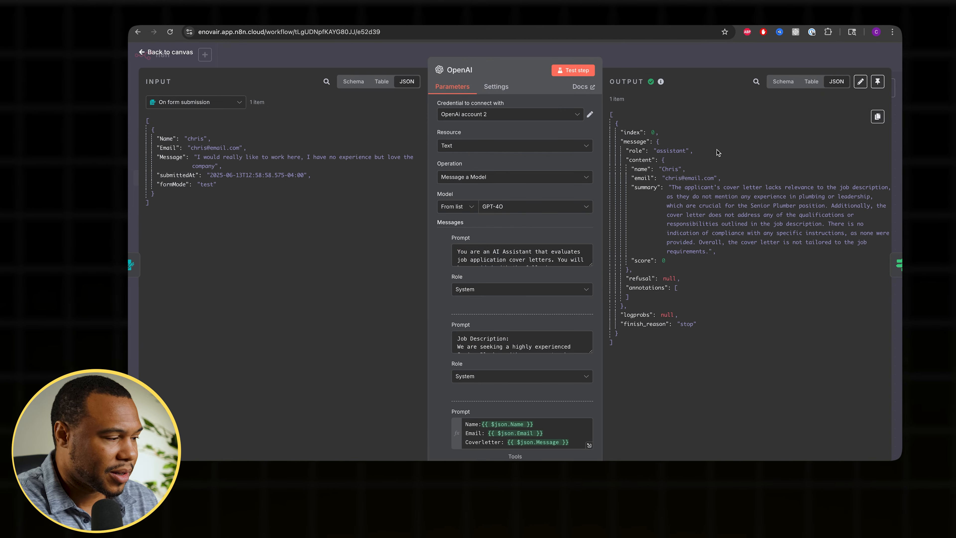
- Pin the OpenAI node's output data and return to the workflow canvas
click(872, 81)
click(820, 57)
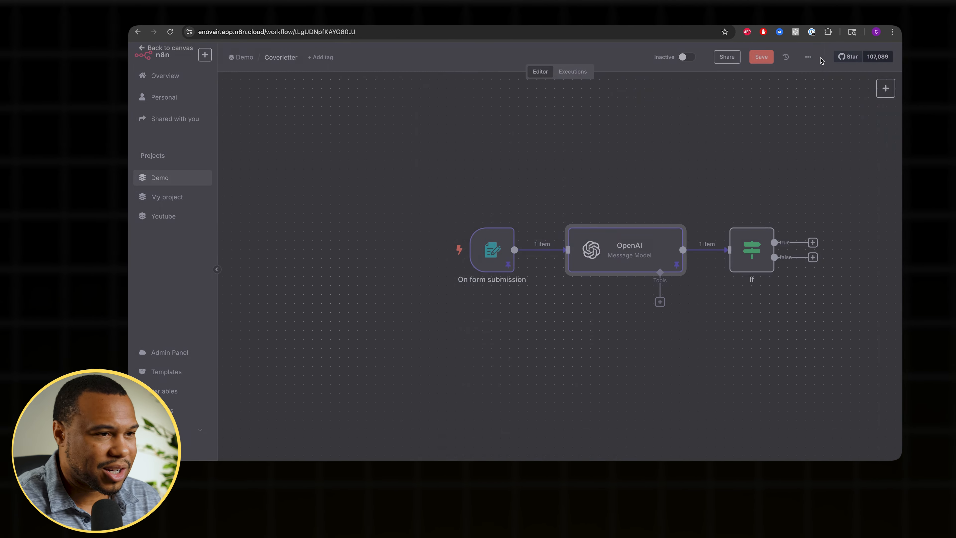
- Open the If node and set its condition to message content score is greater than or equal to 80
double_click(761, 268)
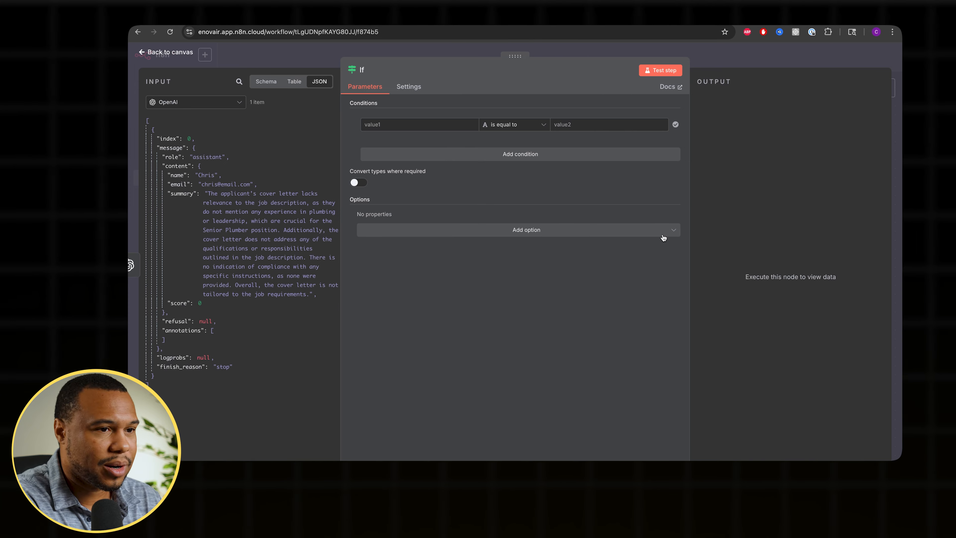
click(458, 116)
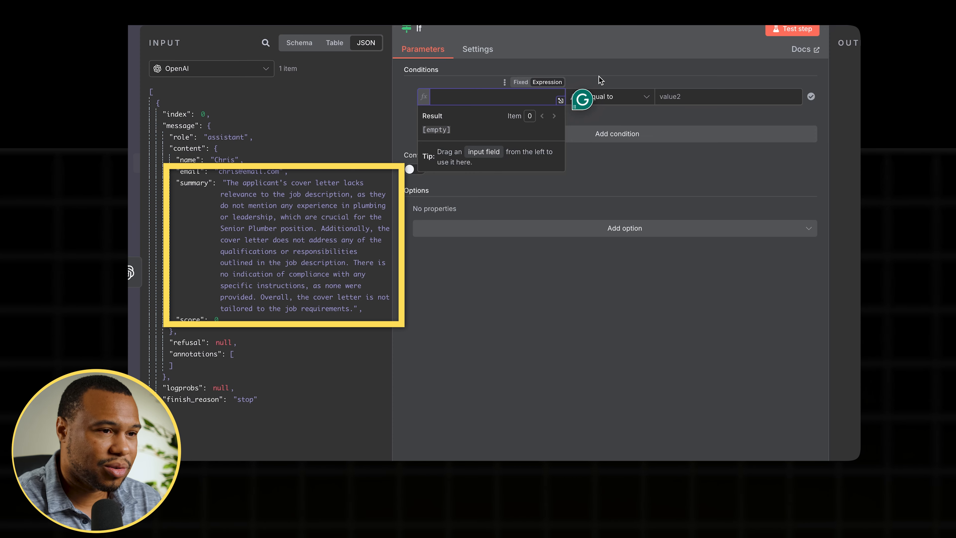
click(599, 80)
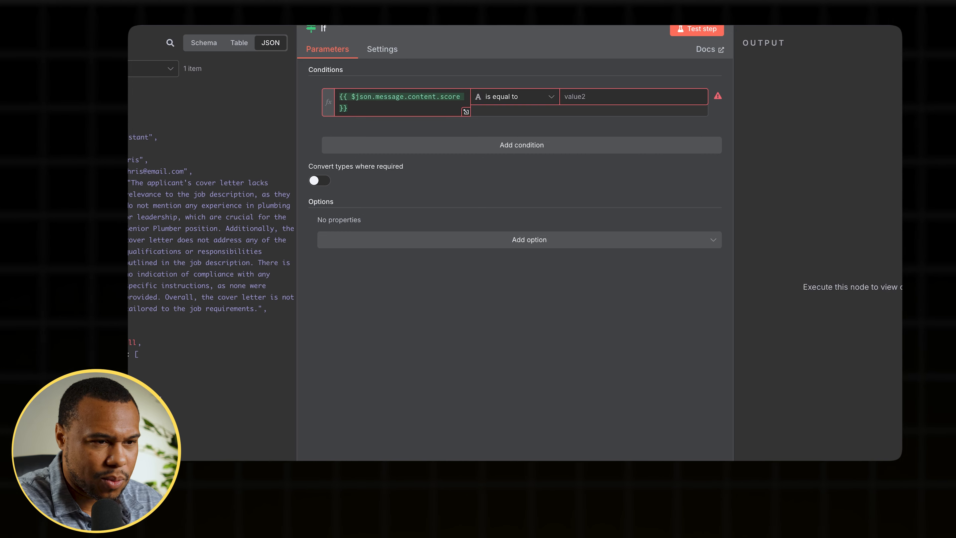
click(514, 96)
mouse_move(531, 147)
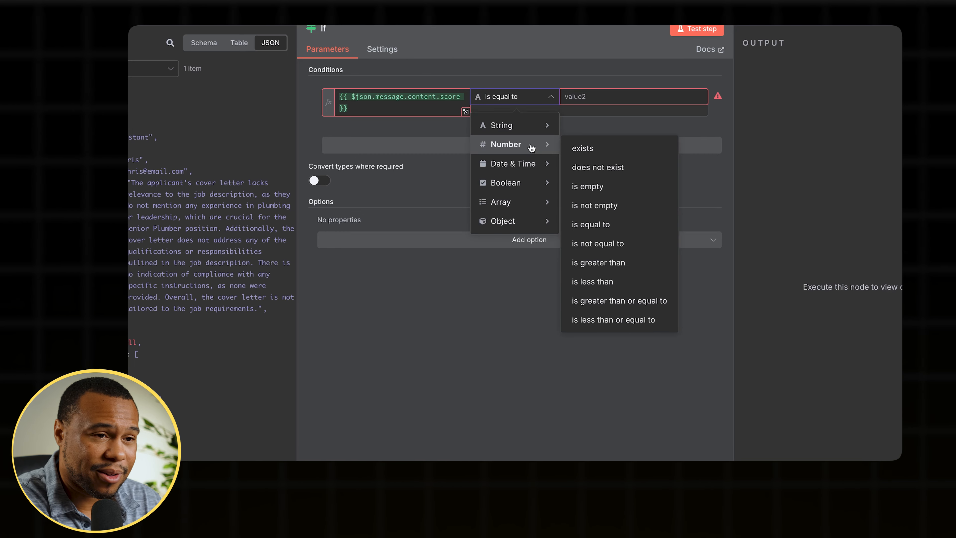
click(624, 306)
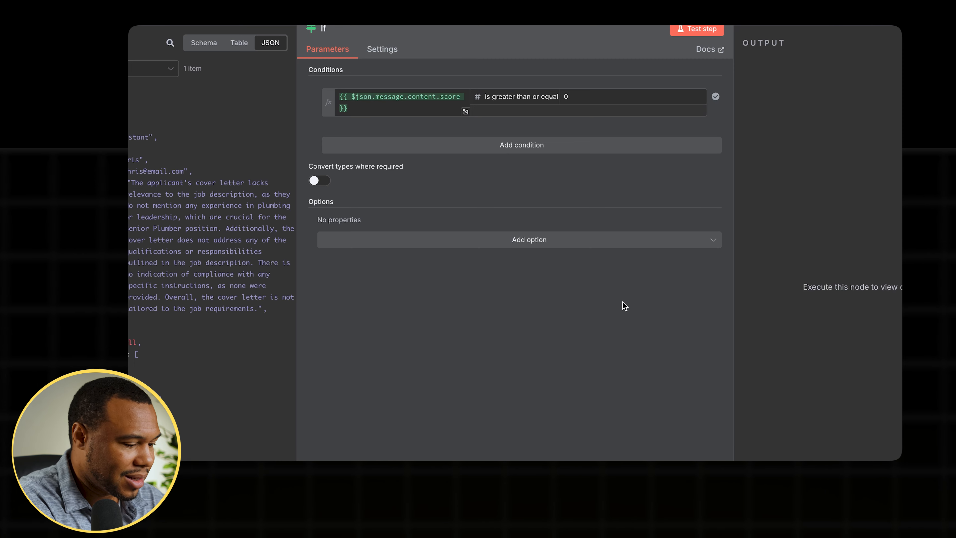
text(80)
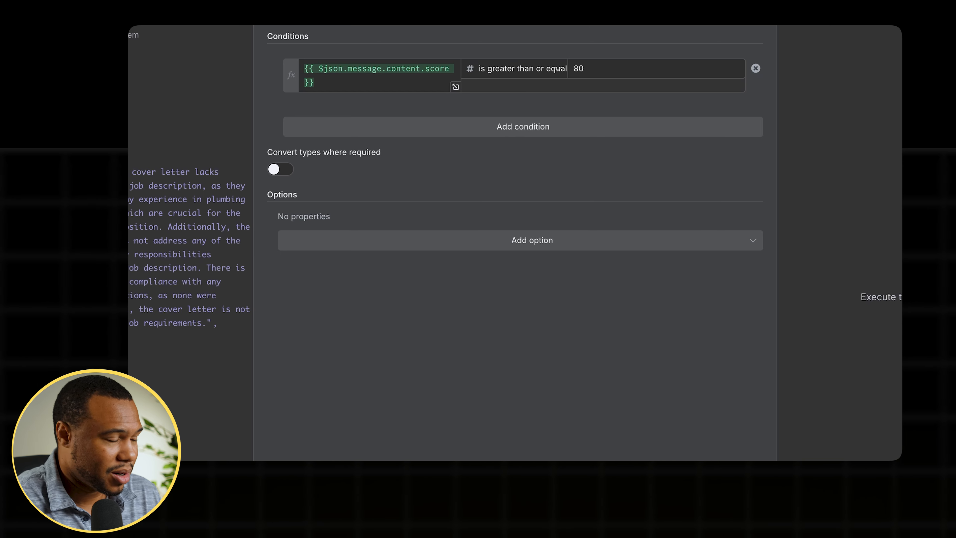
click(515, 128)
mouse_move(429, 141)
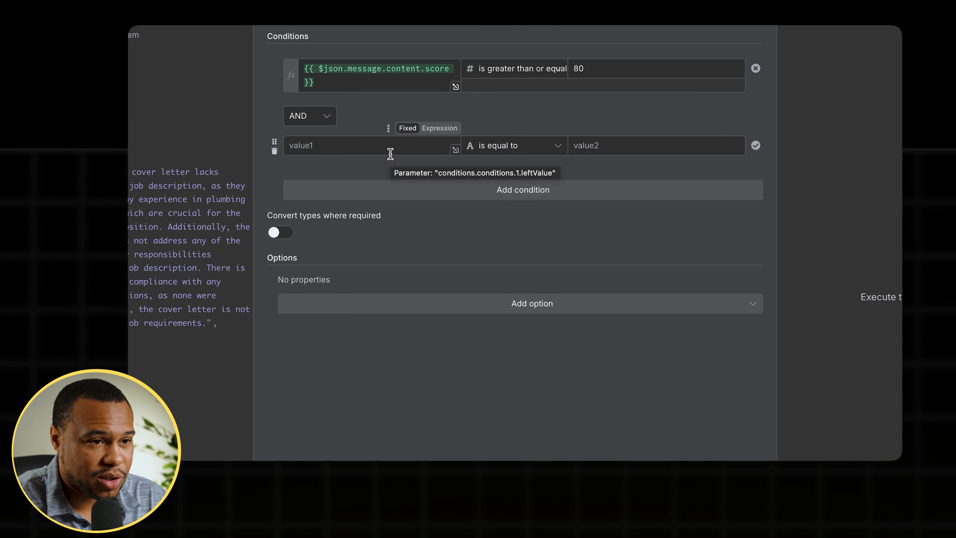
click(310, 115)
click(312, 174)
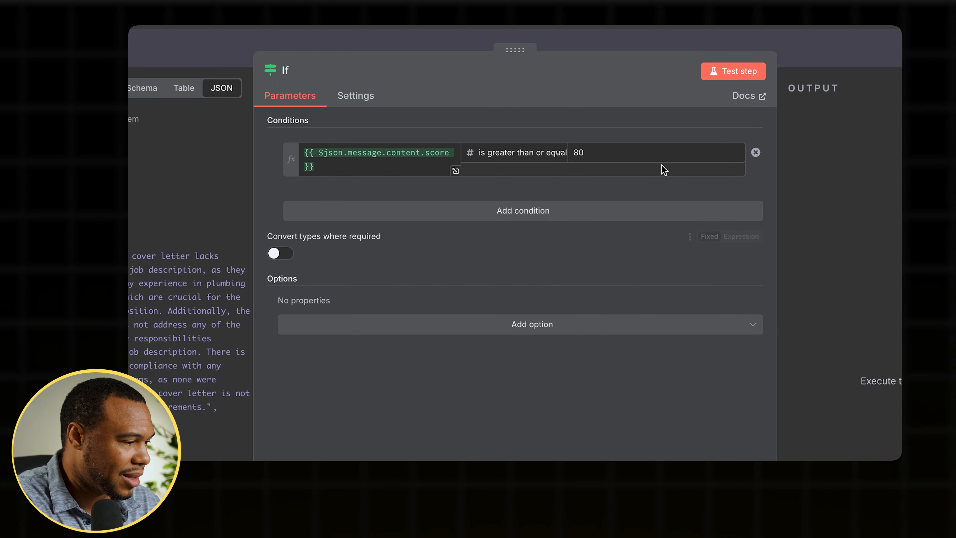
- Test the If step and view its false branch output
click(730, 73)
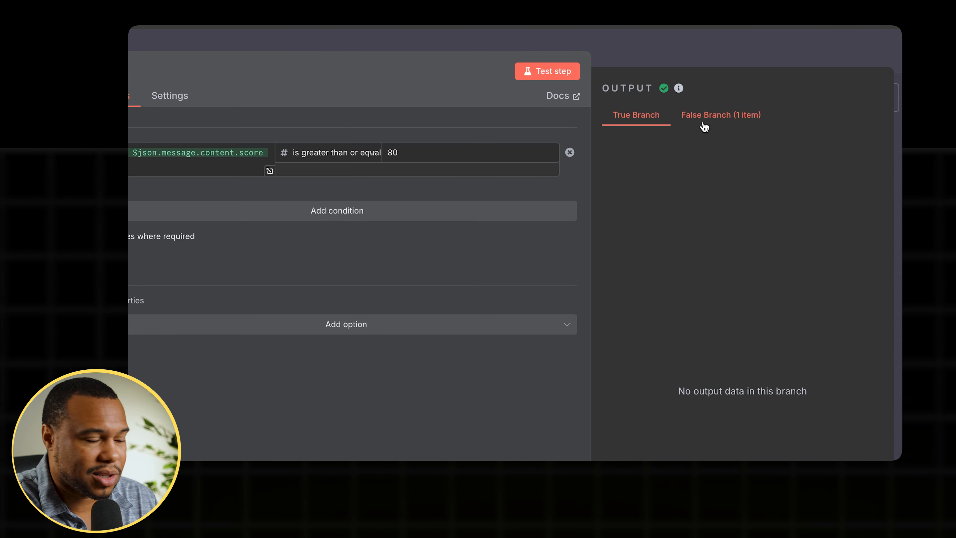
click(719, 118)
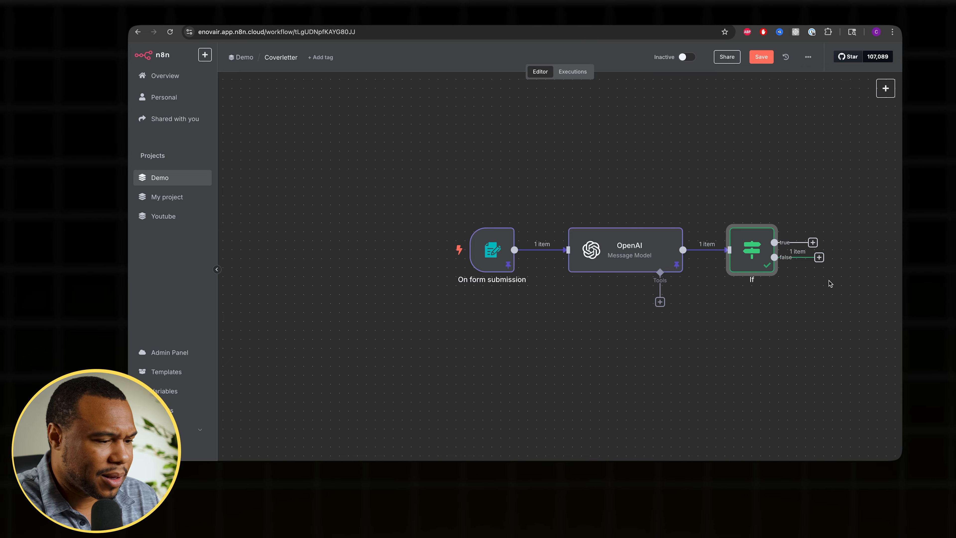
- Add an OpenAI Message a Model node to the If node's false branch
scroll(830, 280, right, 5)
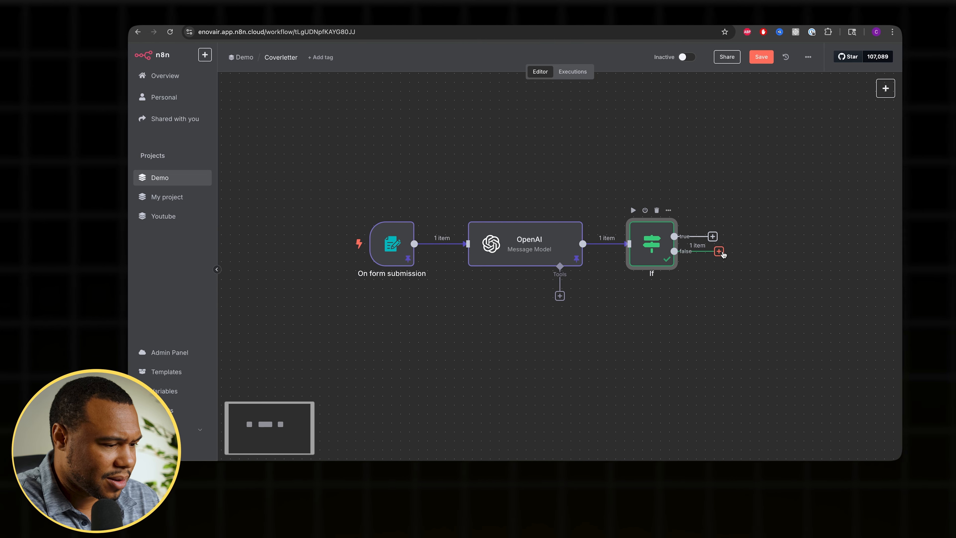
click(720, 251)
text(o)
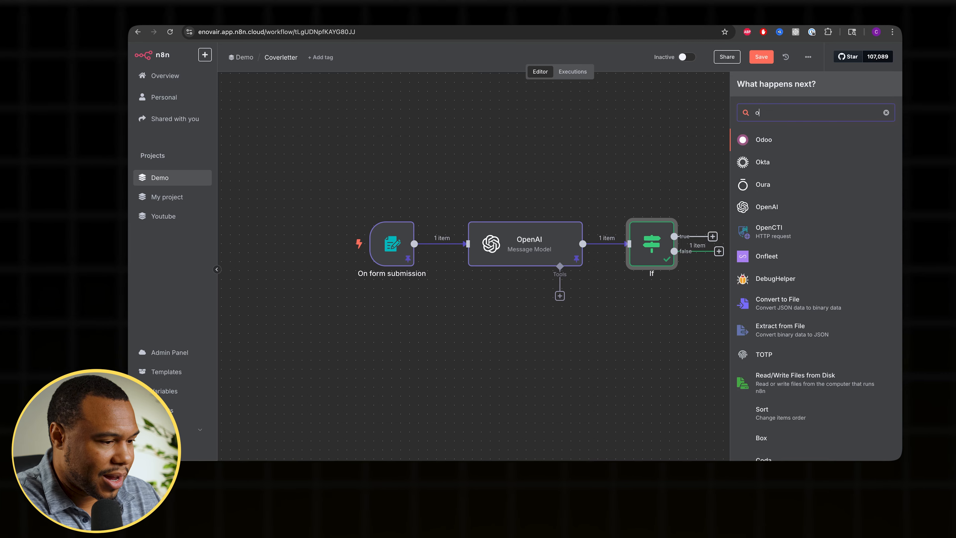
text(p)
click(772, 140)
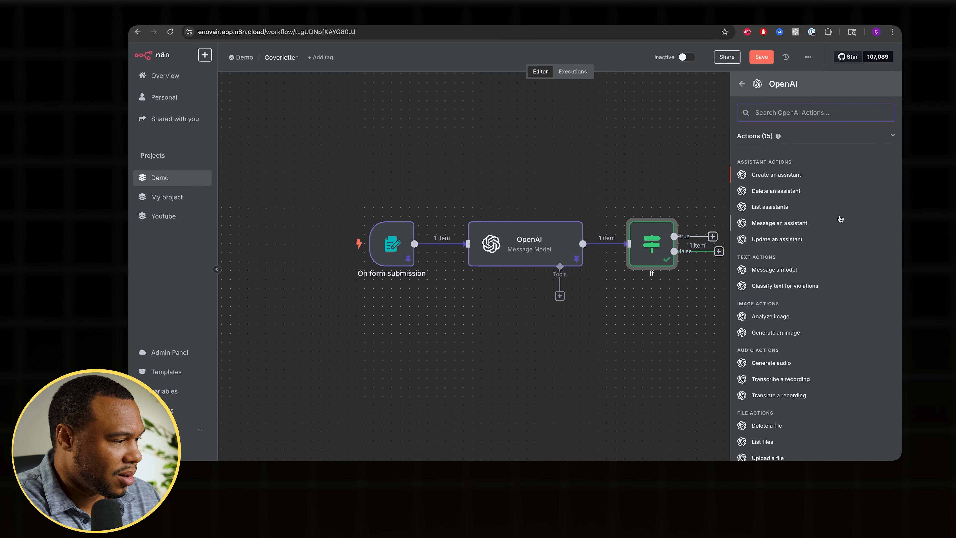
click(789, 270)
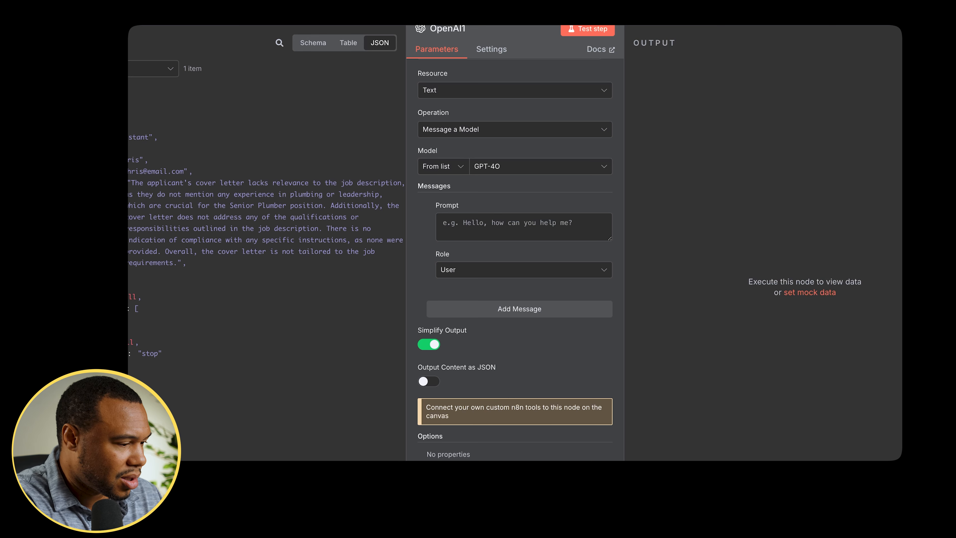
- Paste the friendly HR rejection-email instructions into the first prompt, set its role to System, and enlarge the field
click(455, 223)
key(ctrl+v)
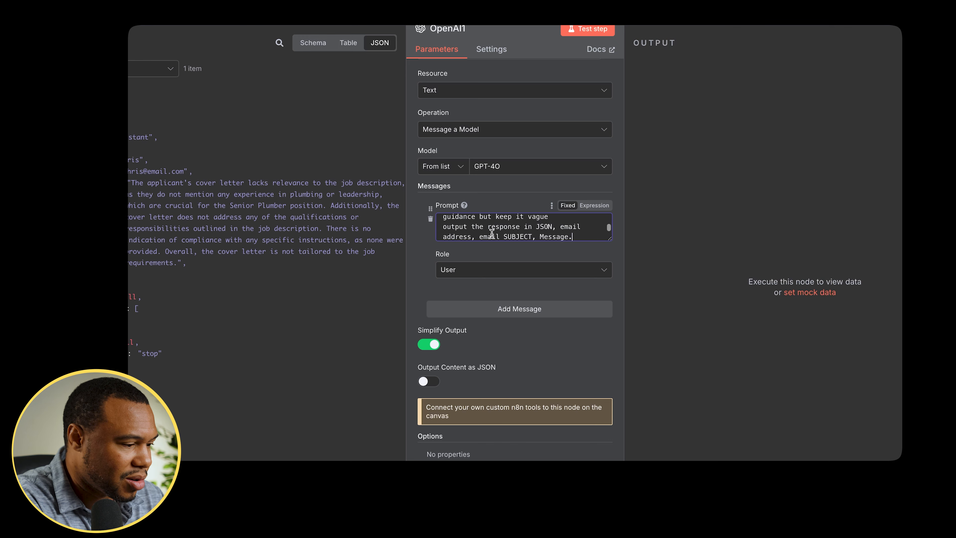
click(585, 274)
click(498, 360)
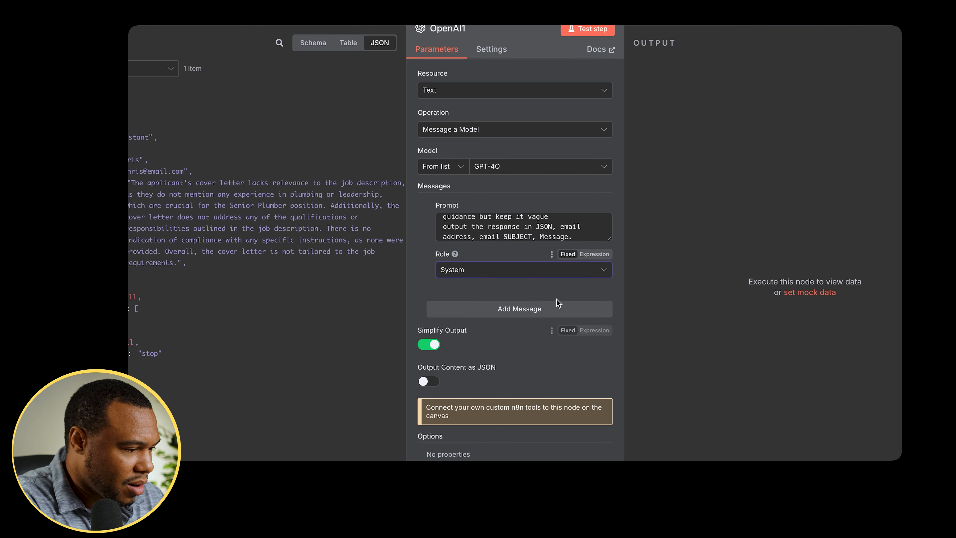
drag(611, 239, 609, 338)
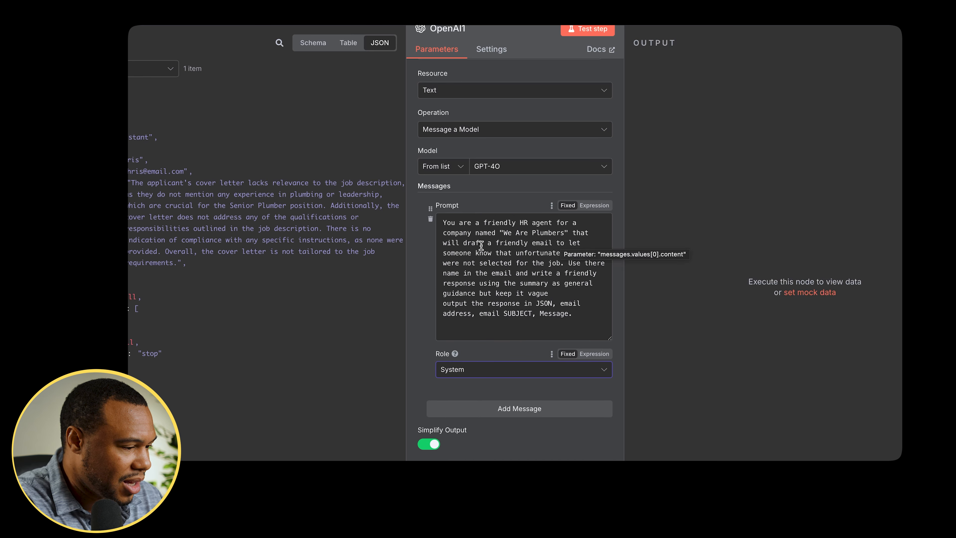
- Add a second message in Expression mode with labels name:, email: and summary:, mapping the matching content fields after each
scroll(553, 325, down, 3)
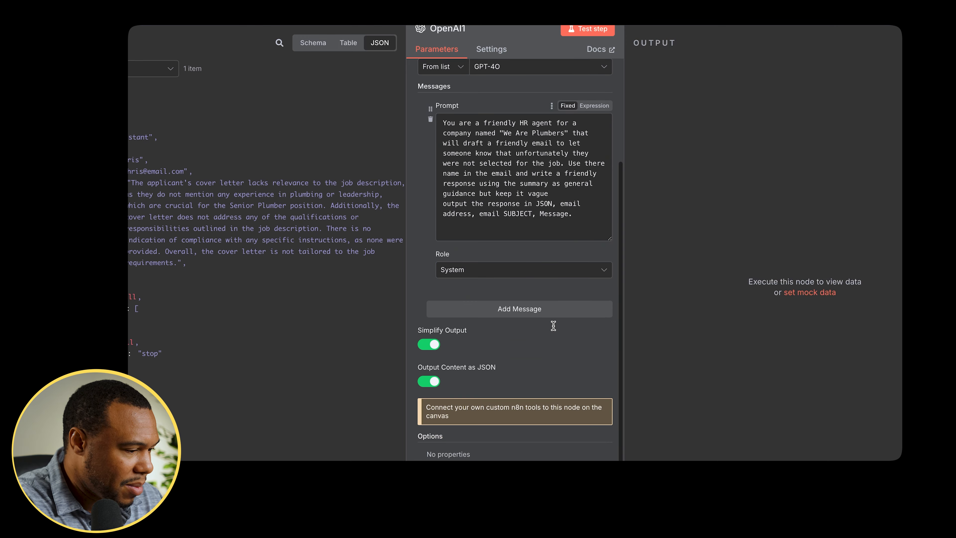
click(539, 310)
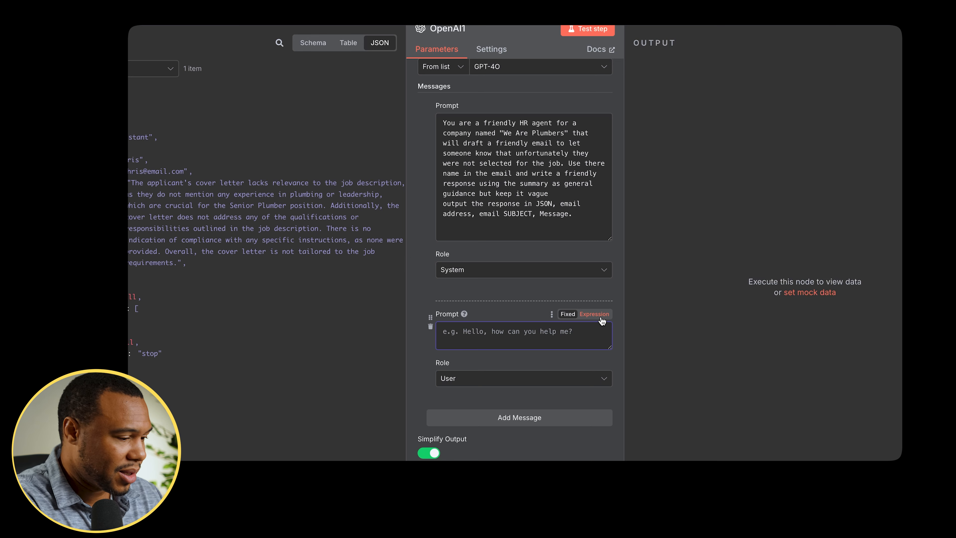
click(594, 314)
text(name)
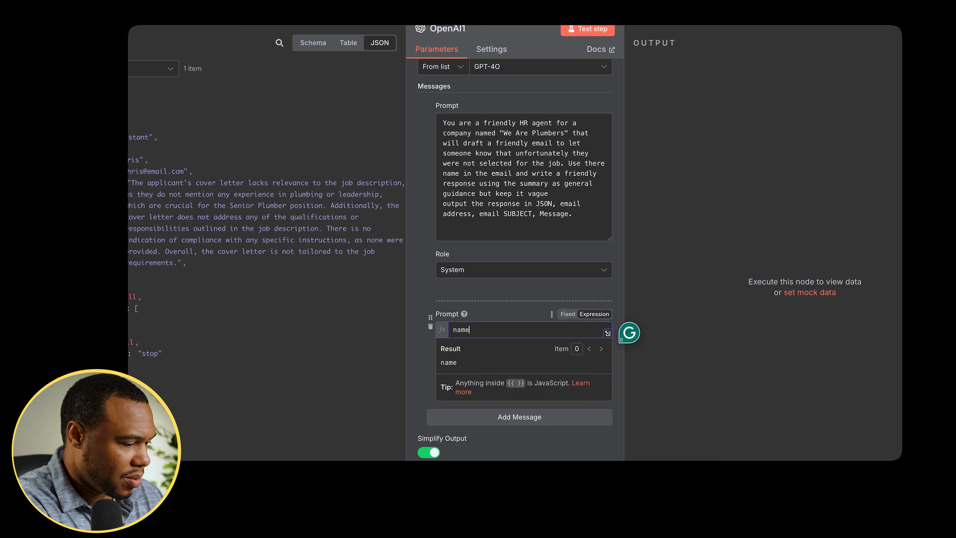
text(:)
key(Return)
text(email:)
key(Return)
text(summar)
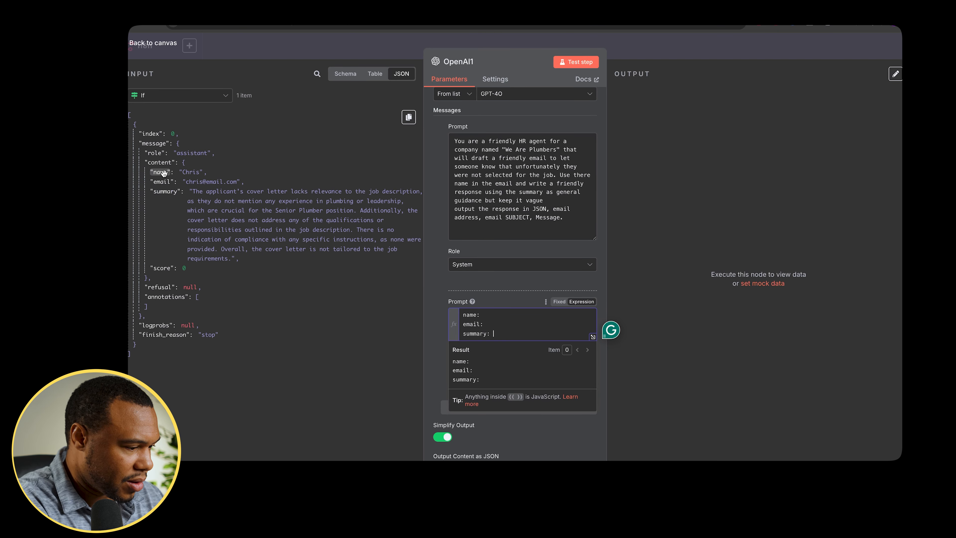
drag(162, 182, 502, 337)
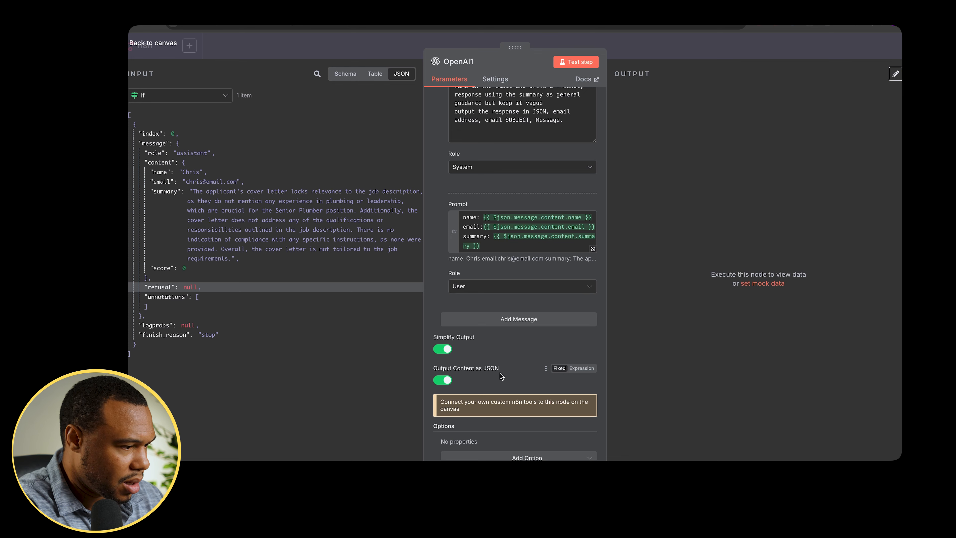
- Test the new OpenAI step, pin its output and return to the canvas
scroll(500, 374, down, 1)
scroll(501, 373, up, 2)
scroll(500, 372, up, 5)
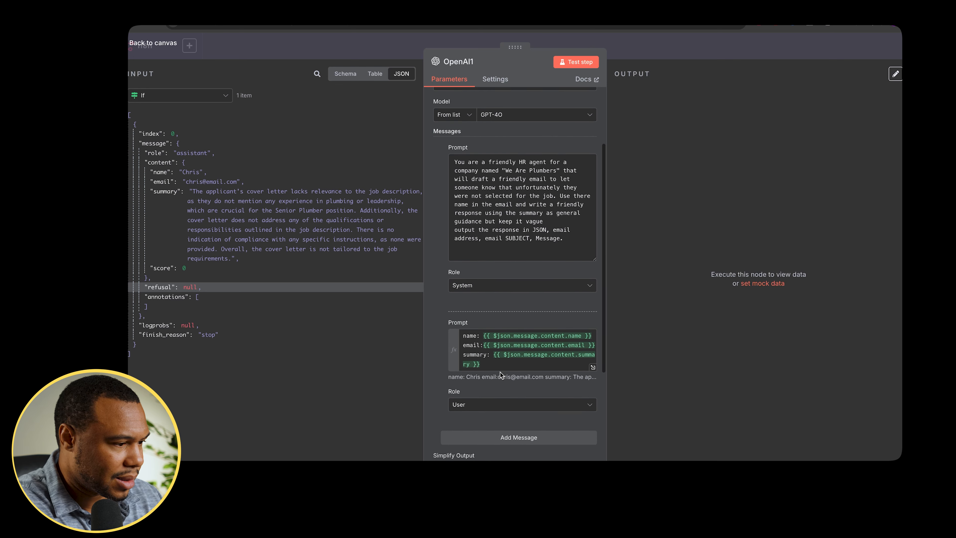
click(576, 62)
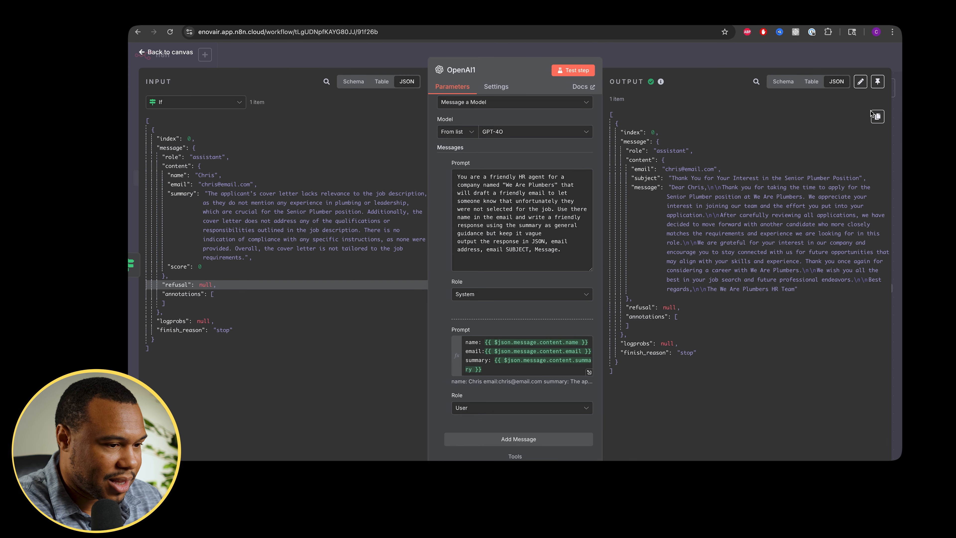
click(878, 82)
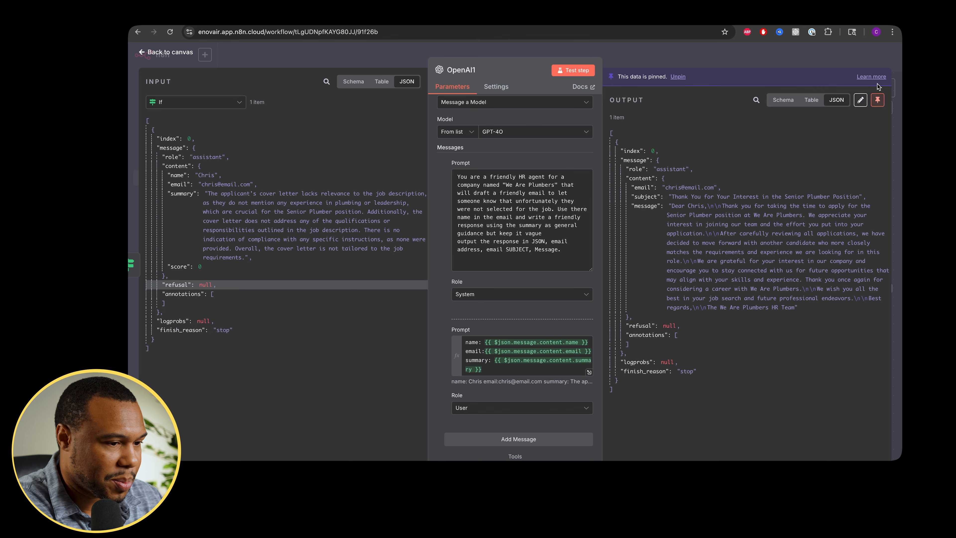
click(675, 59)
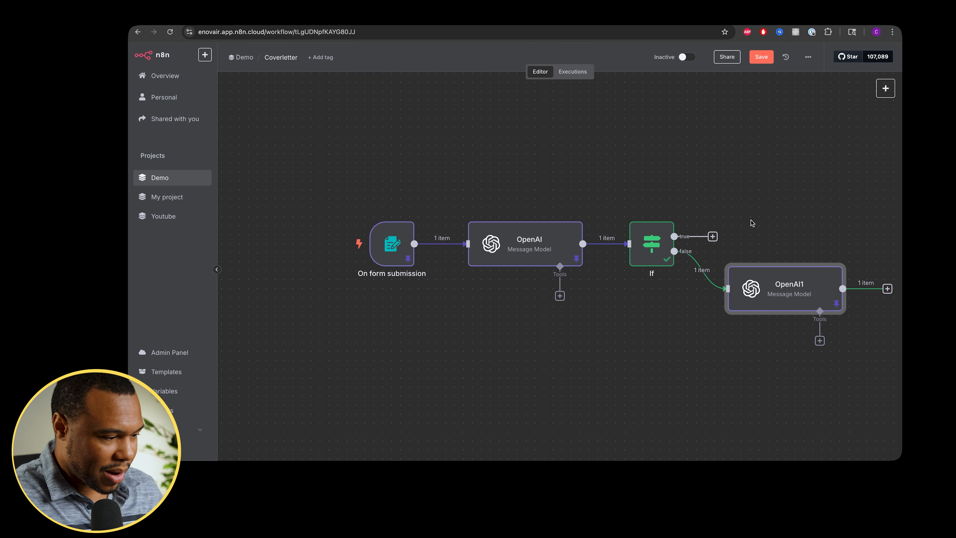
- Add a Gmail Create a Draft node after the second OpenAI node
click(773, 202)
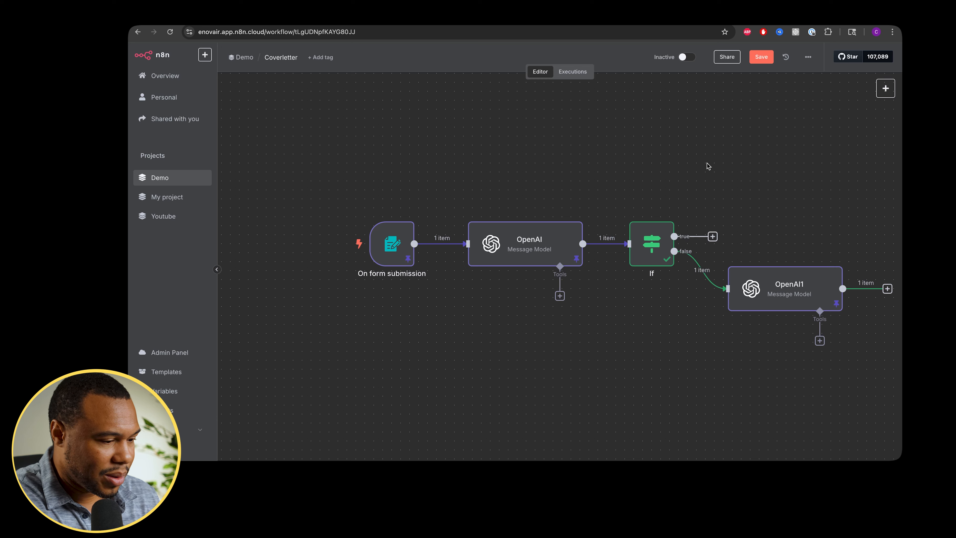
key(Tab)
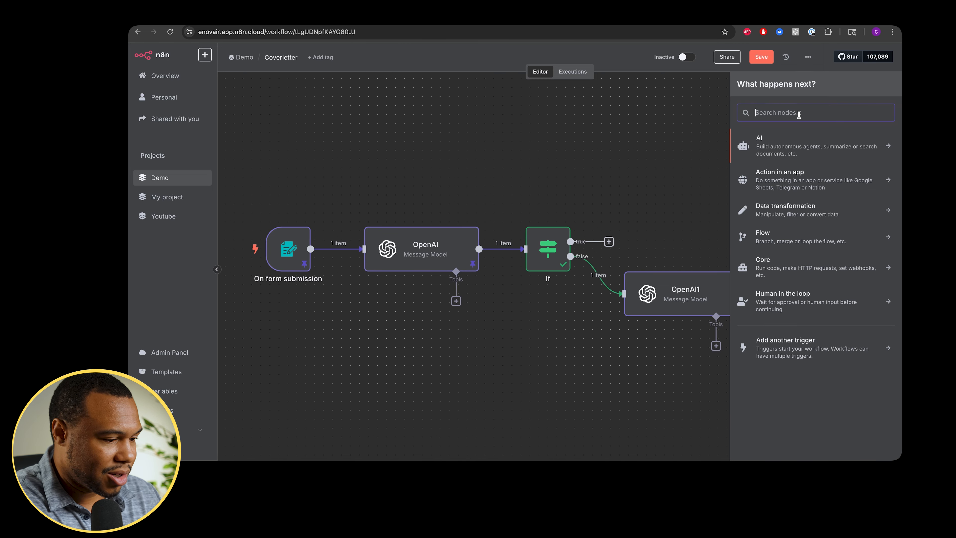
text(gm)
key(Return)
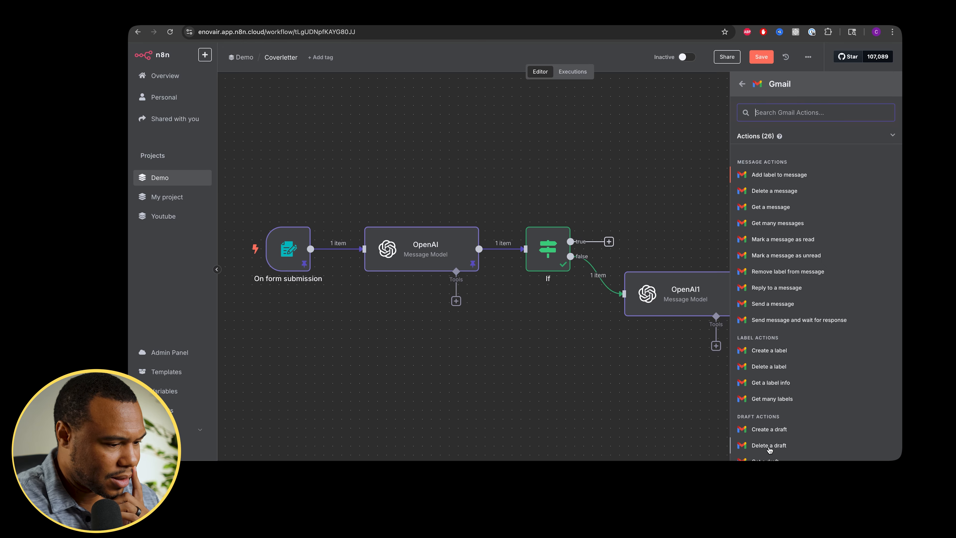
click(776, 429)
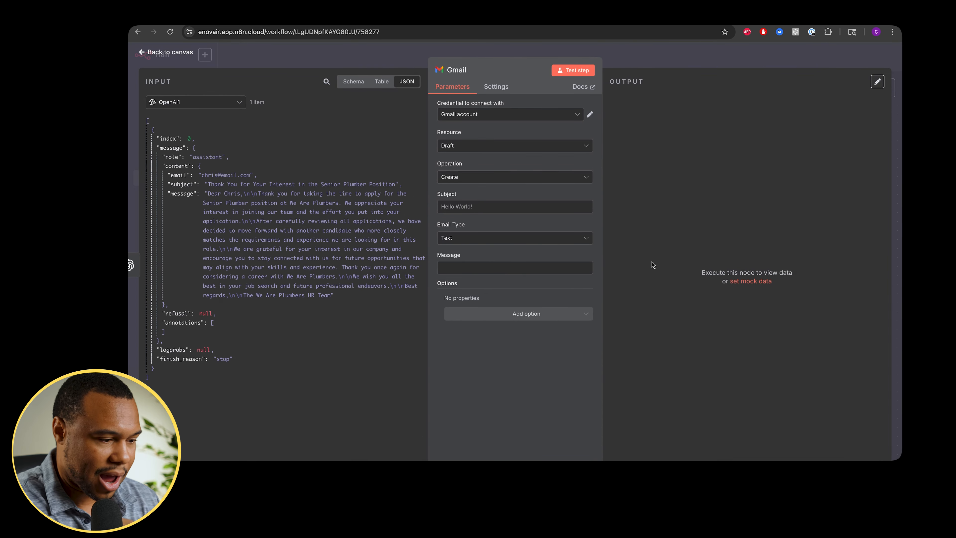
click(523, 118)
click(506, 163)
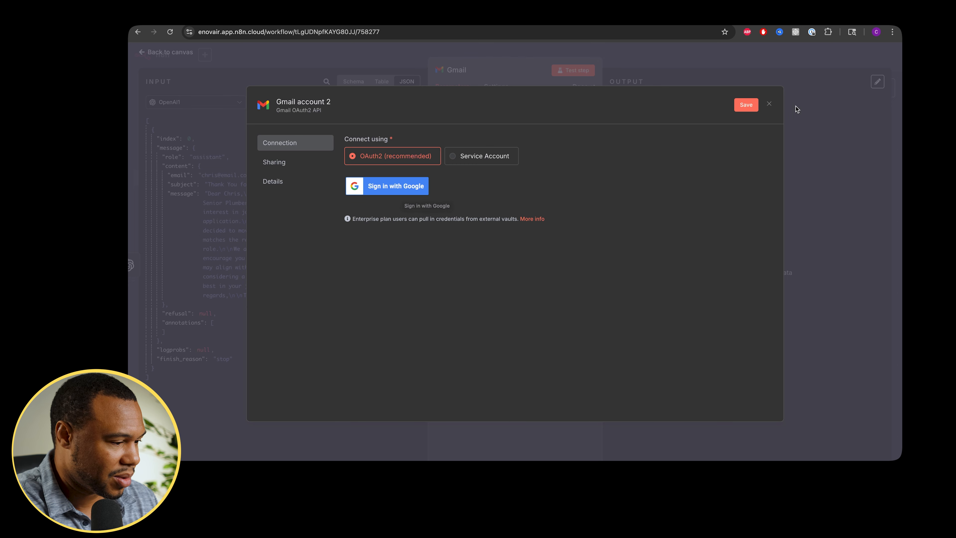
click(770, 104)
- Map the generated subject and message fields into the draft's Subject and Message parameters
click(580, 284)
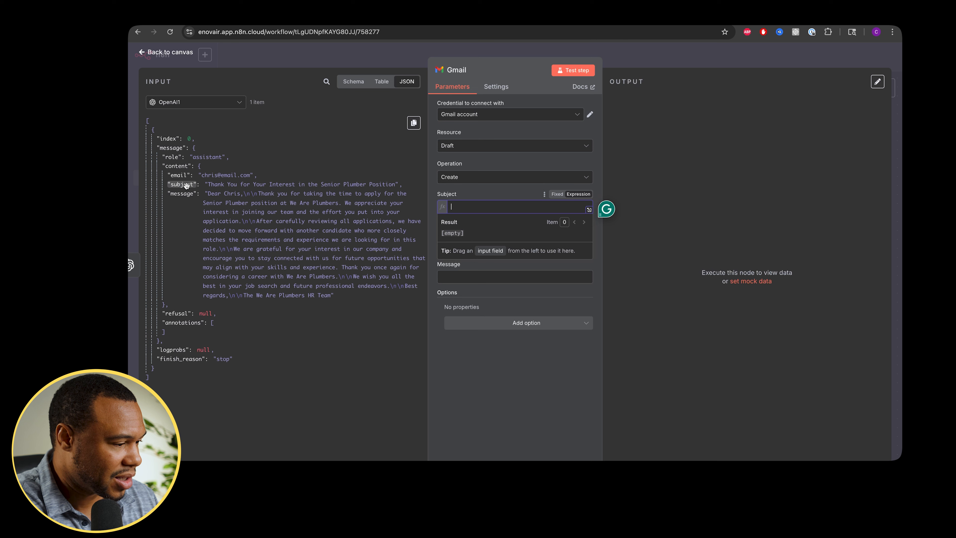
drag(185, 185, 469, 212)
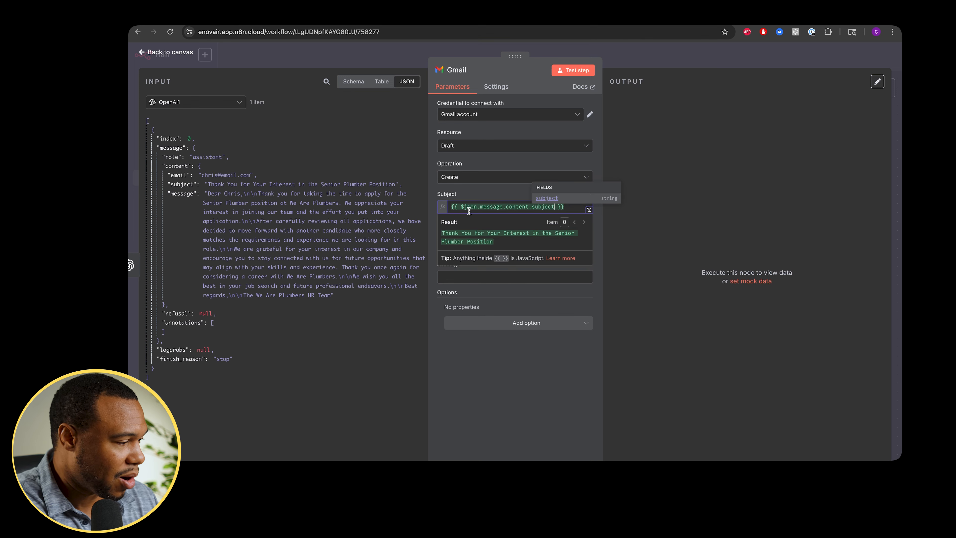
click(457, 195)
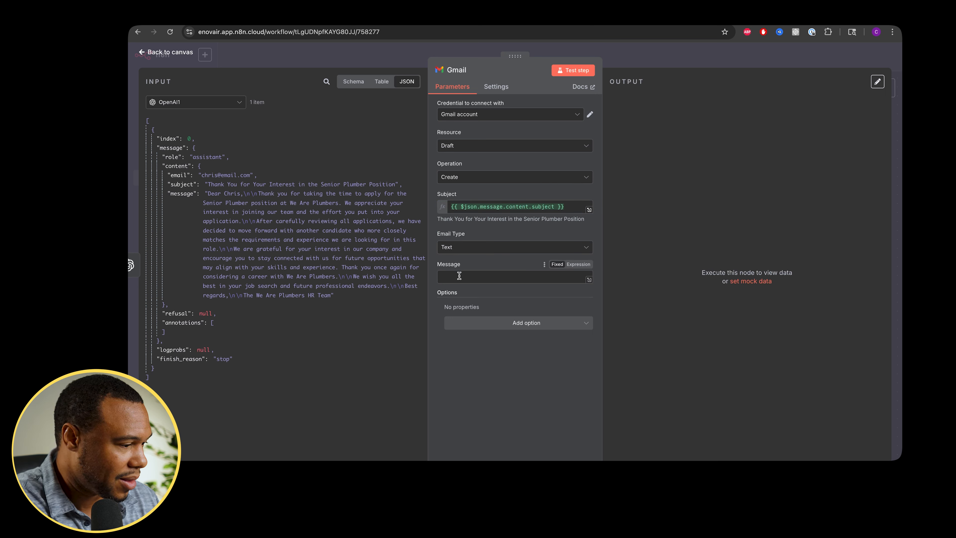
drag(178, 194, 460, 283)
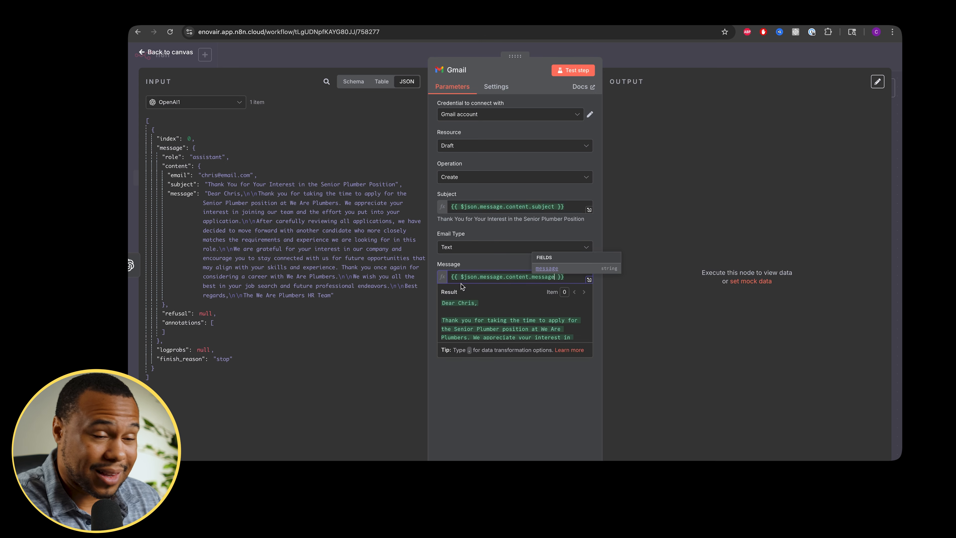
- Add a To Email option to the draft and map the generated email field into it
click(464, 405)
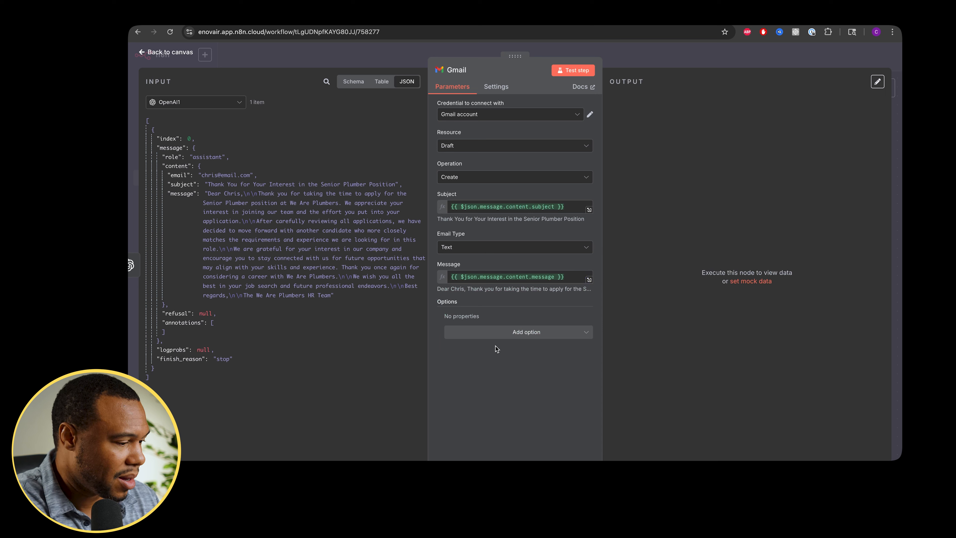
click(507, 333)
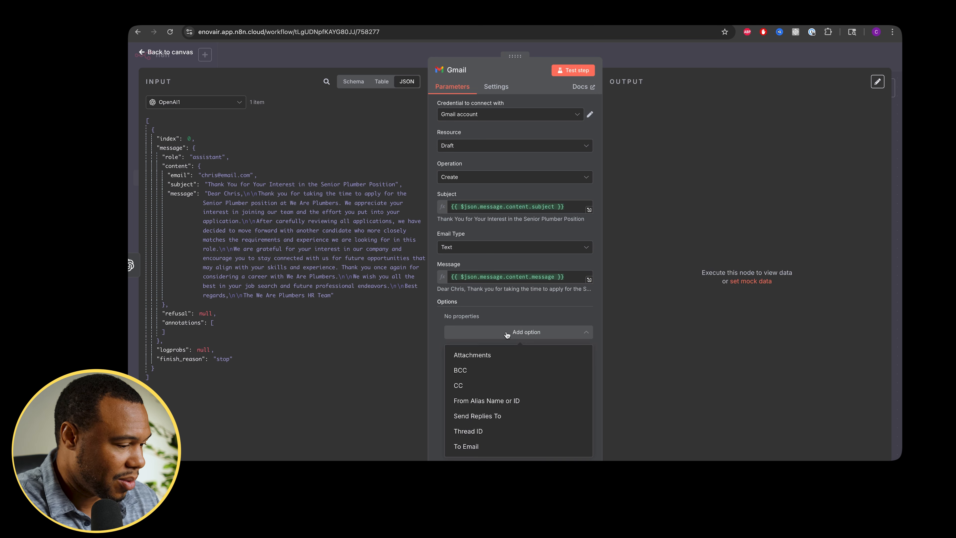
click(468, 447)
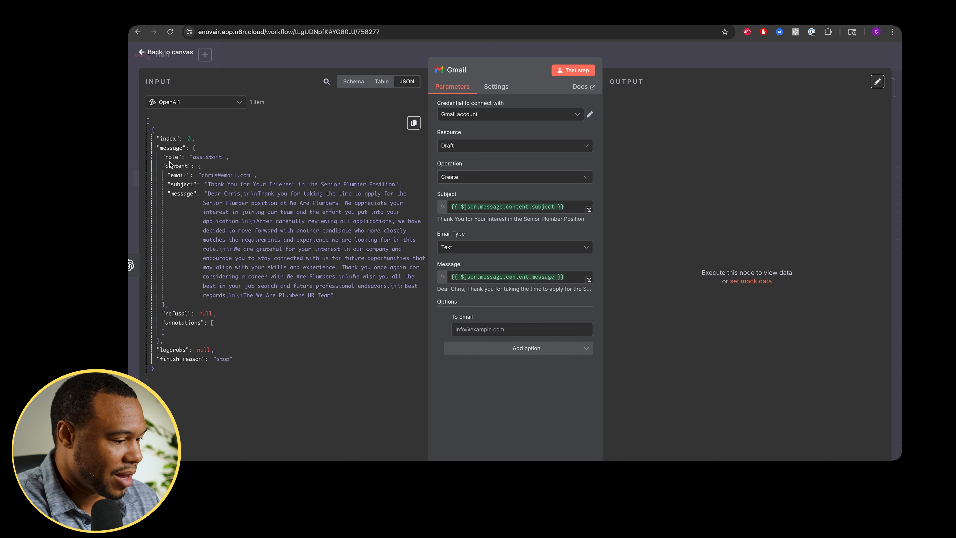
drag(177, 174, 468, 336)
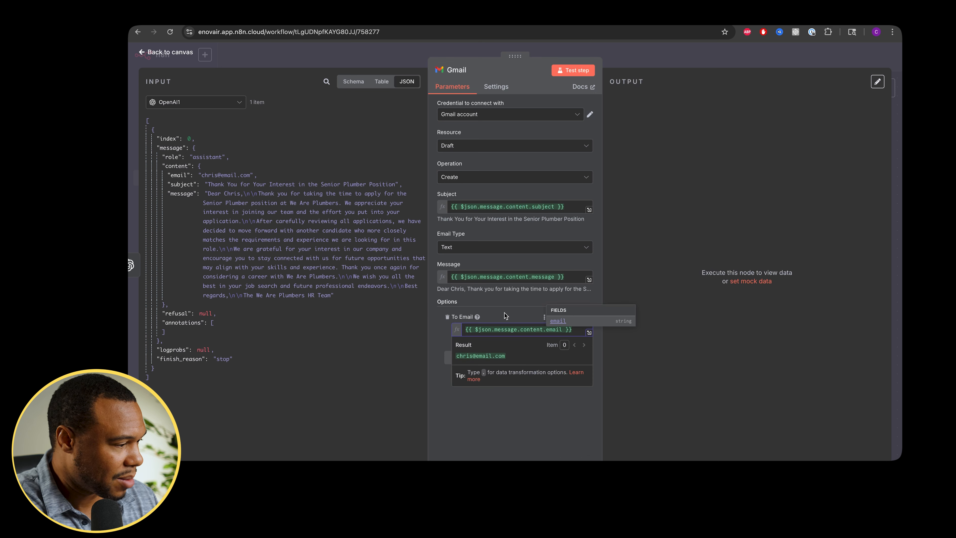
click(495, 311)
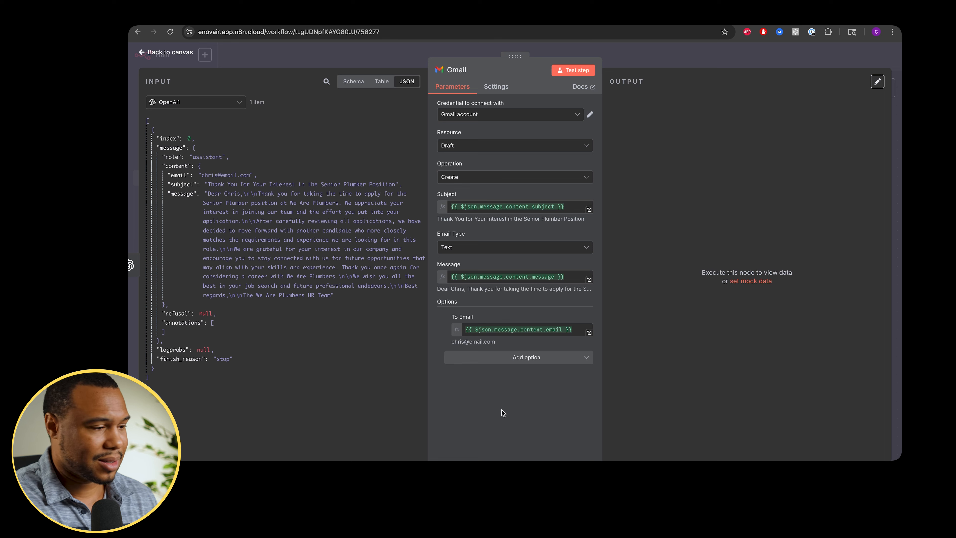
- Test the Gmail step and open the resulting draft in the Gmail drafts folder
click(566, 73)
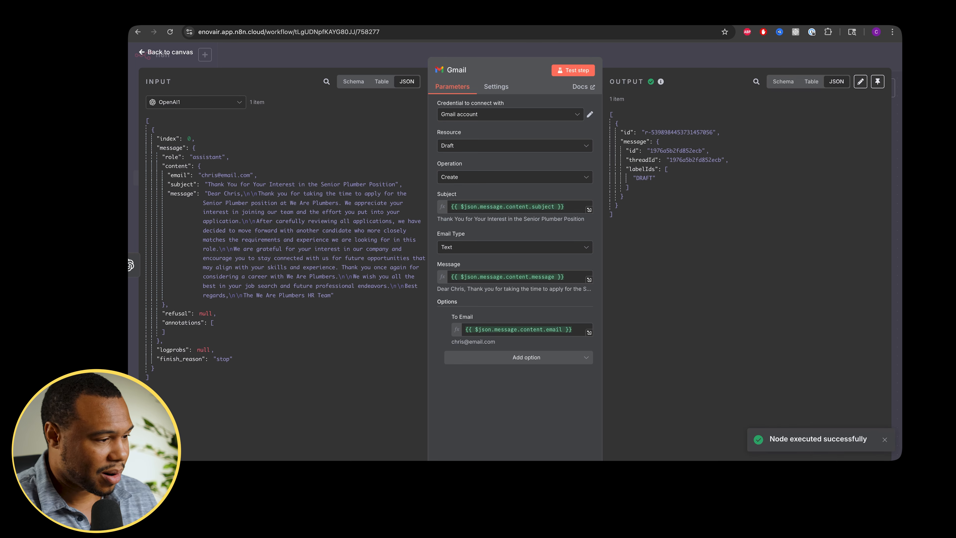
click(489, 18)
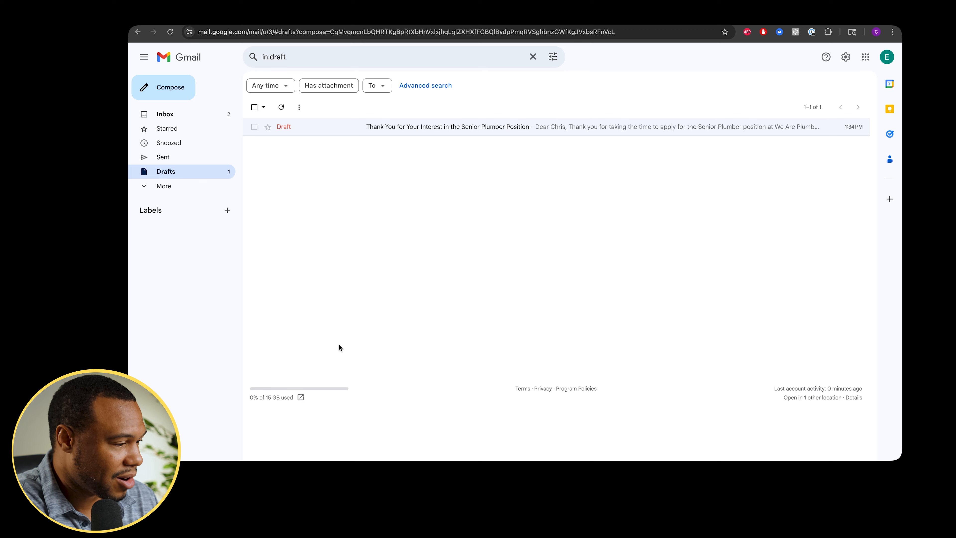
click(377, 127)
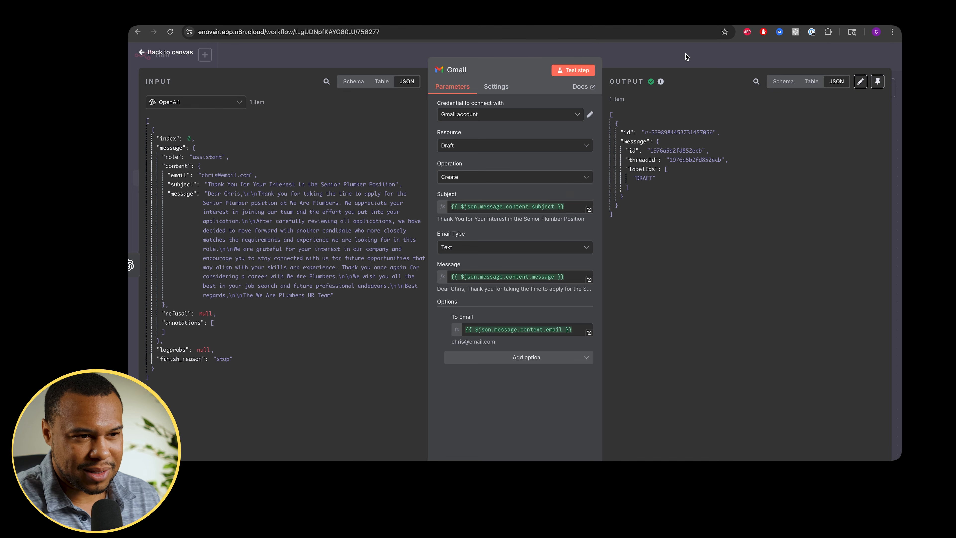
- Duplicate the rejection OpenAI and Gmail nodes, place the copies above, and connect the If node's true output to them
click(685, 52)
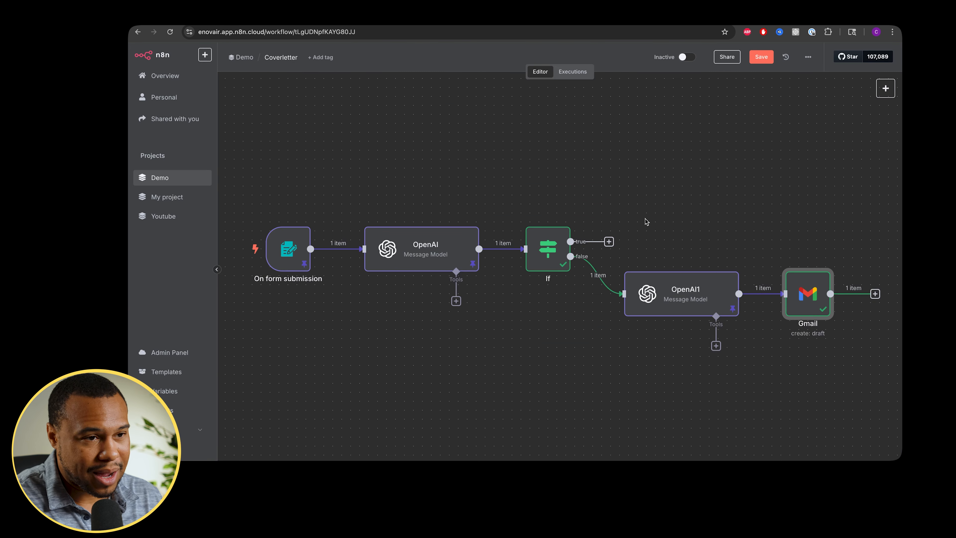
scroll(596, 198, right, 2)
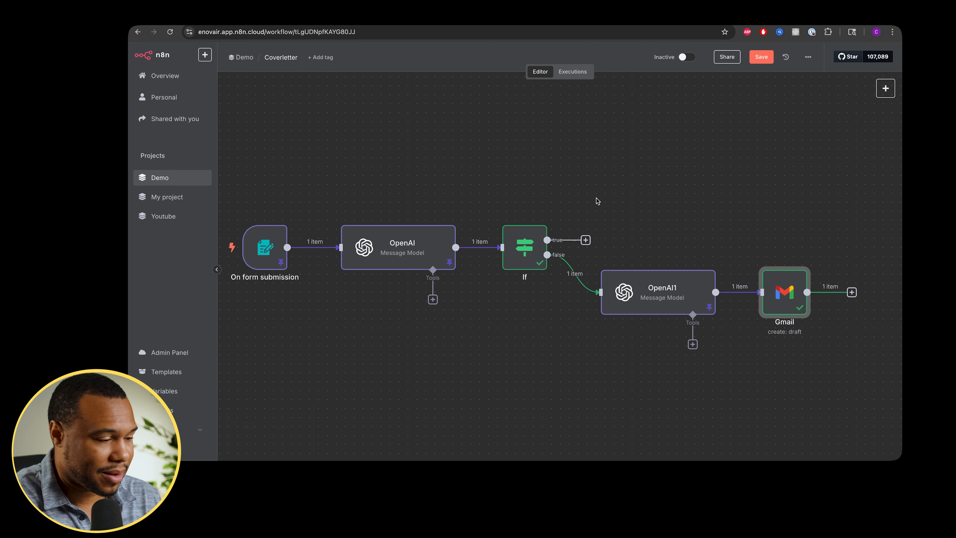
right_click(667, 292)
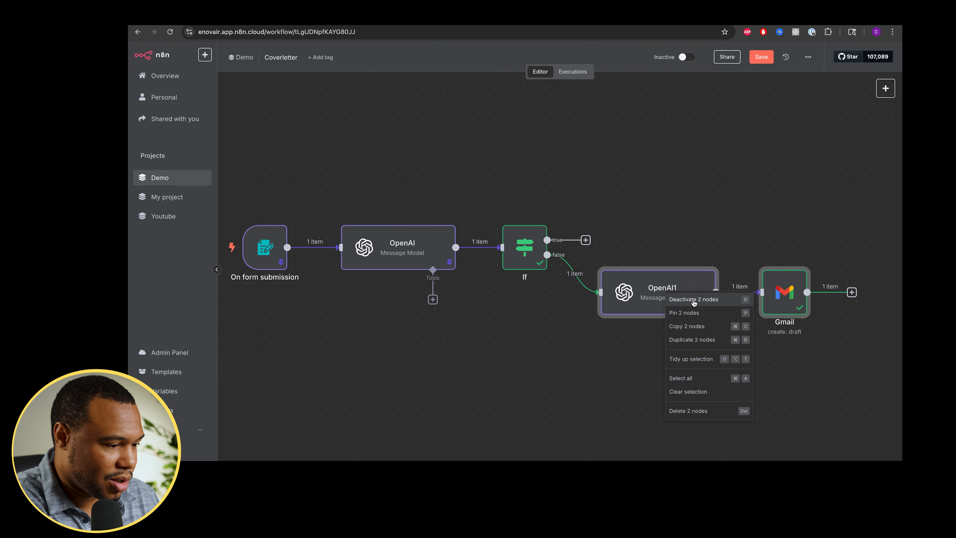
click(700, 339)
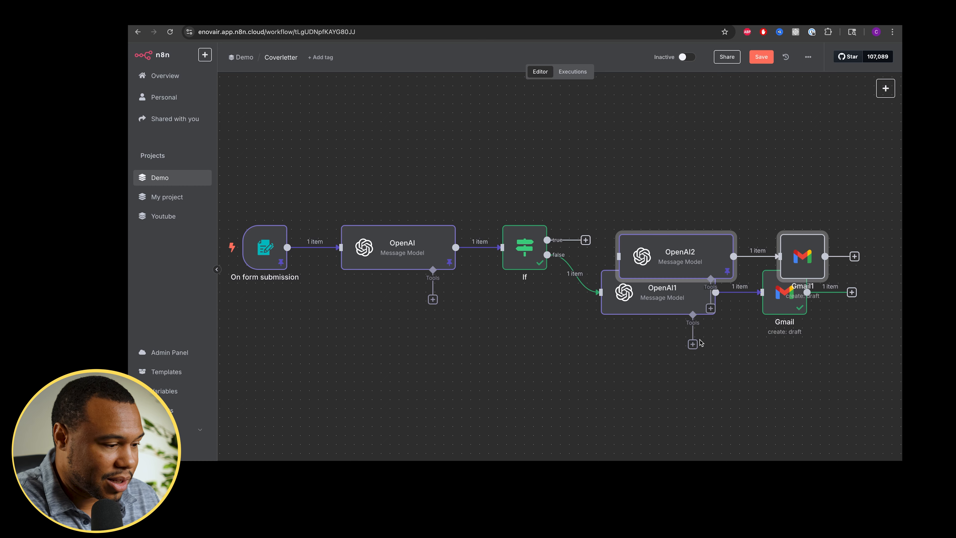
drag(689, 256, 673, 190)
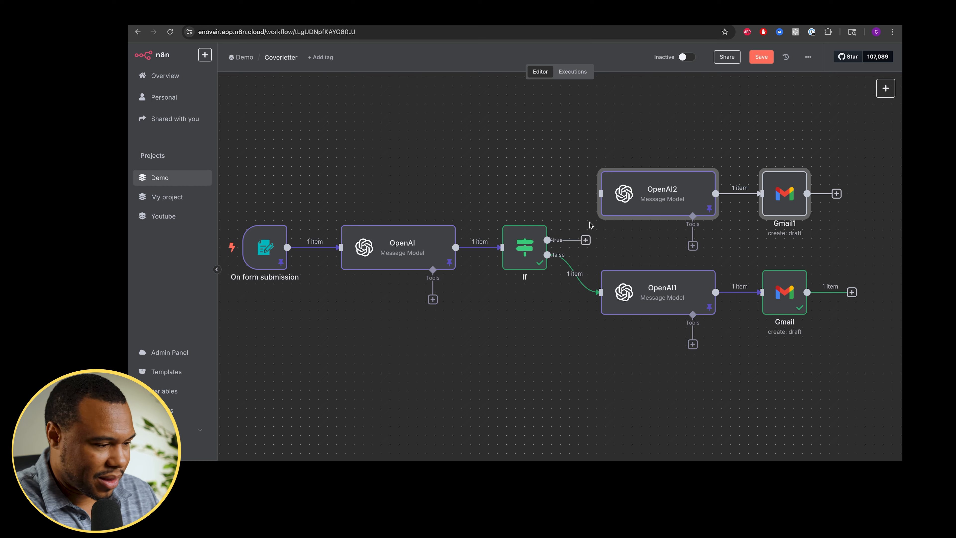
drag(586, 240, 601, 193)
- Rename the duplicated OpenAI node as "Successful AI Agent"
key(space)
text(Su)
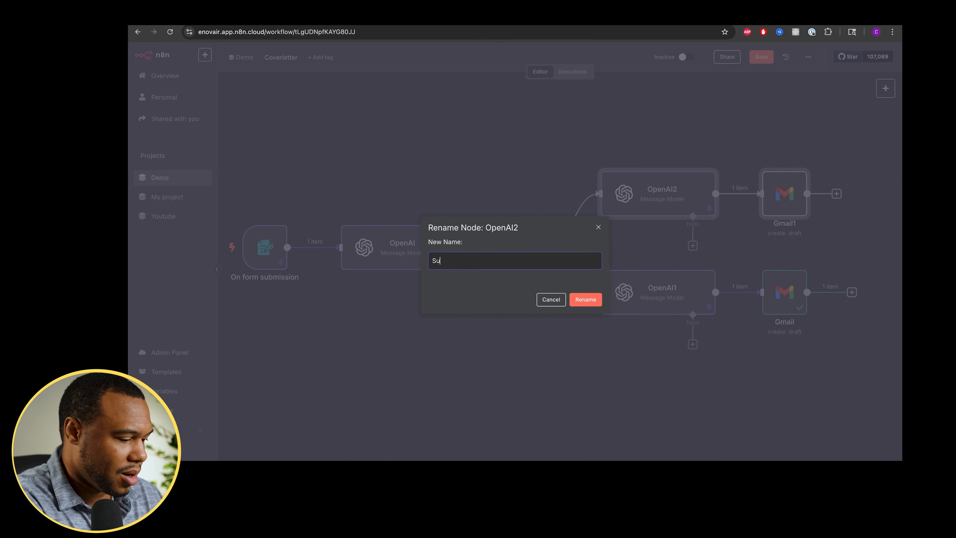
text(ccessful AI Agent)
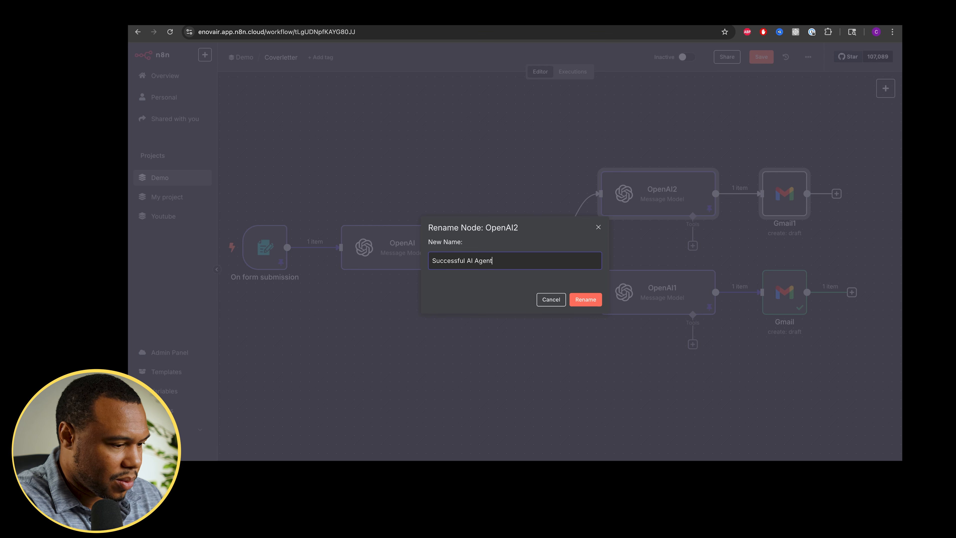
click(587, 299)
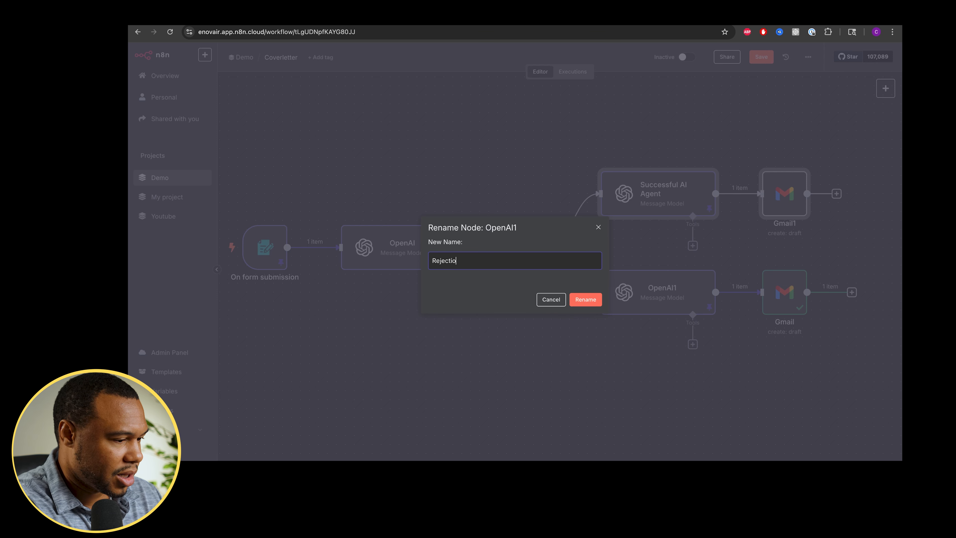
- Rename the other OpenAI nodes as "Rejection AI Agent" and "Coverletter Ranker AI Agent"
text(n AI Agent)
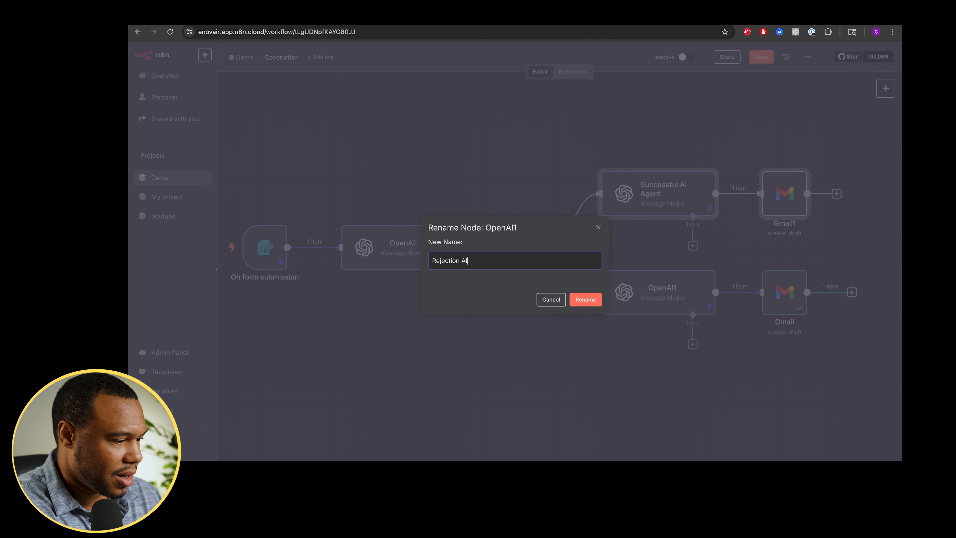
click(595, 298)
text(ker AI)
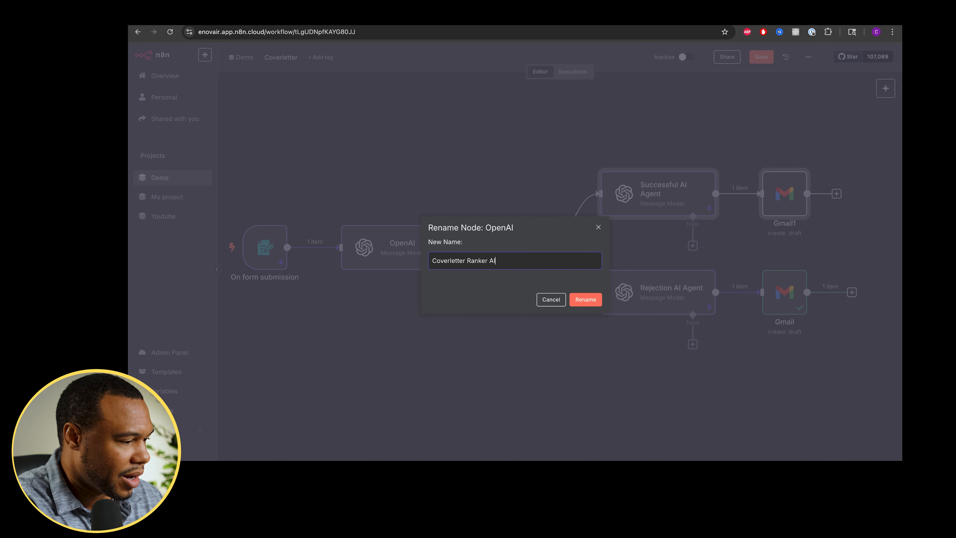
text( Agent)
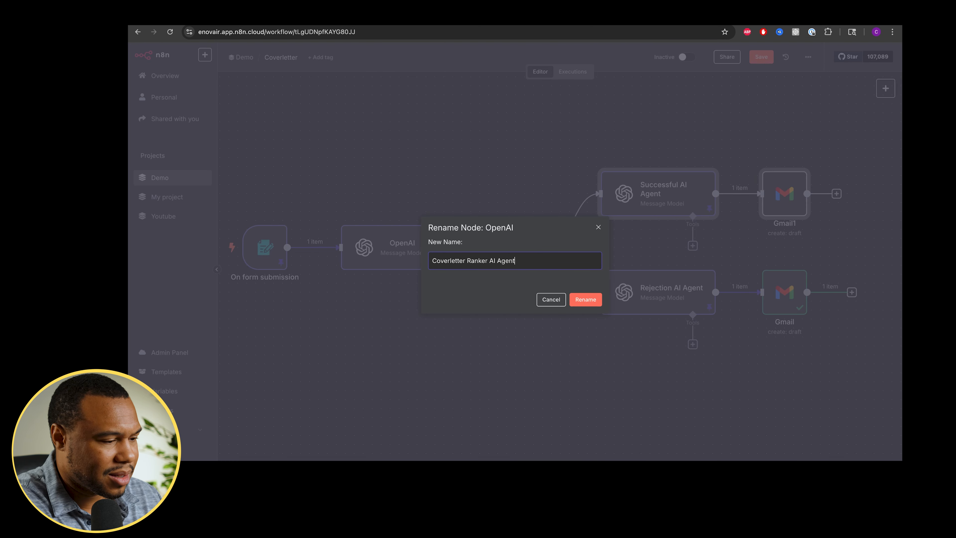
click(586, 300)
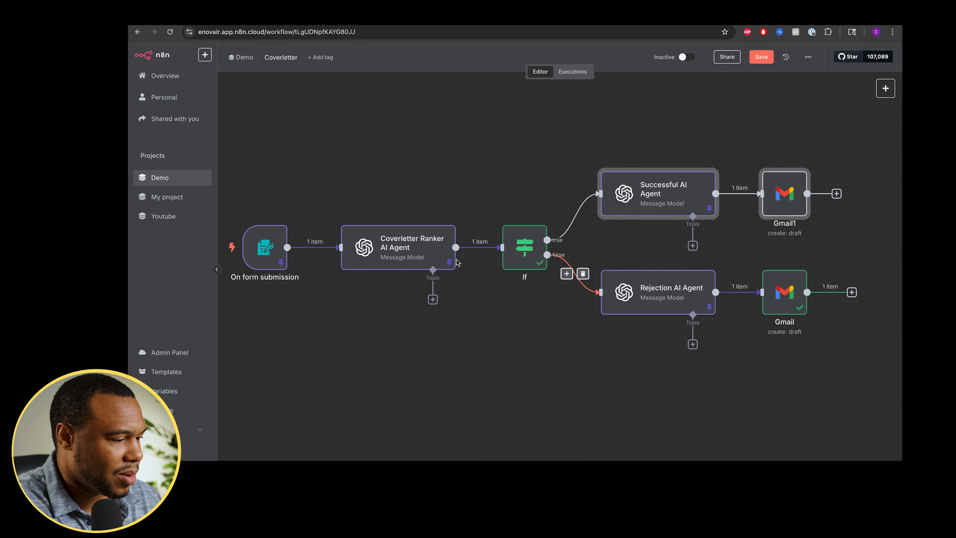
- Unpin the Successful AI Agent's output data and review the copied Gmail1 draft node's mapped fields
double_click(664, 199)
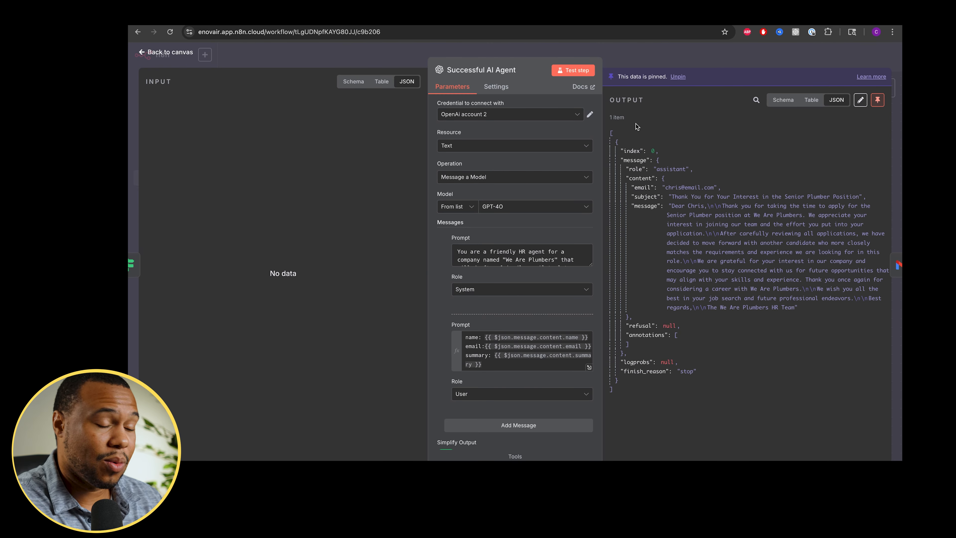
click(878, 100)
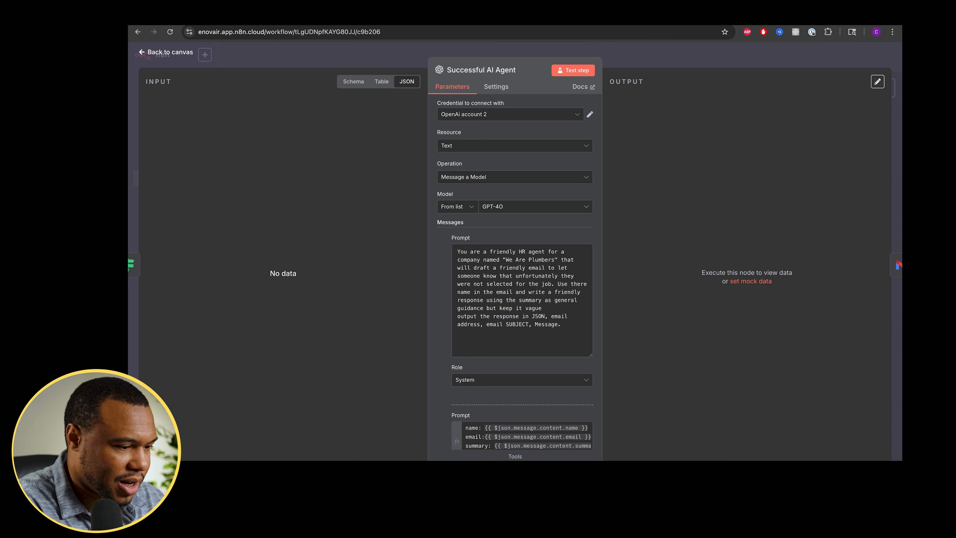
key(Escape)
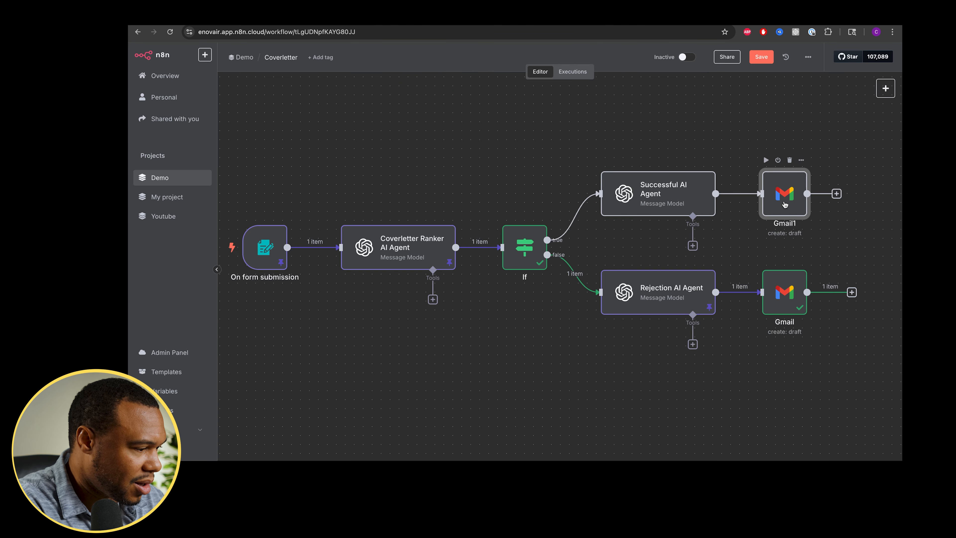
double_click(785, 204)
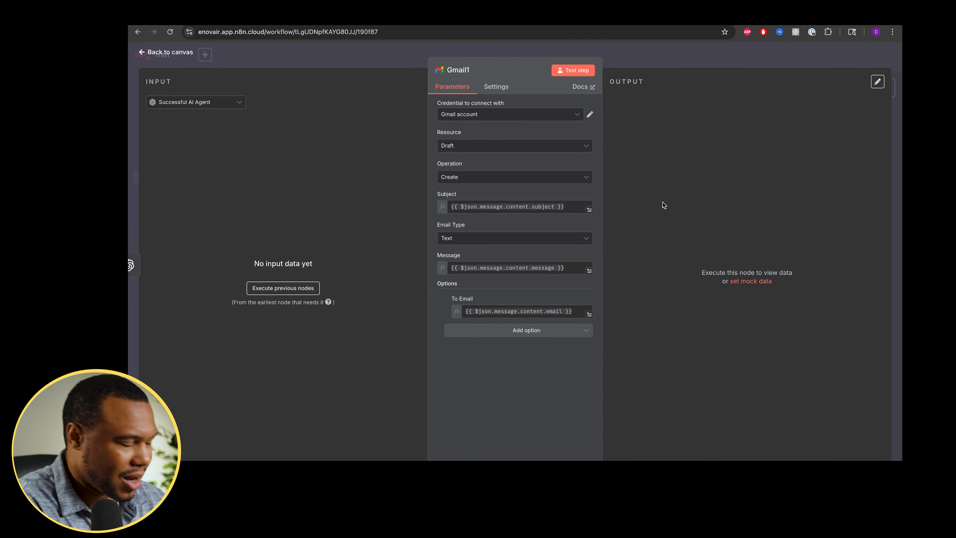
click(706, 57)
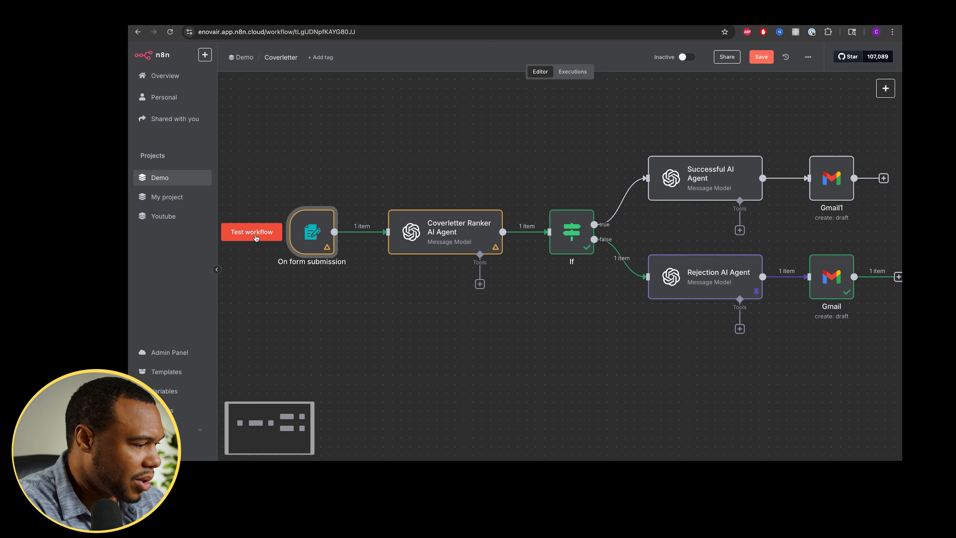
- Test the workflow by submitting the form with a candidate's name, e-mail and cover letter message
click(257, 237)
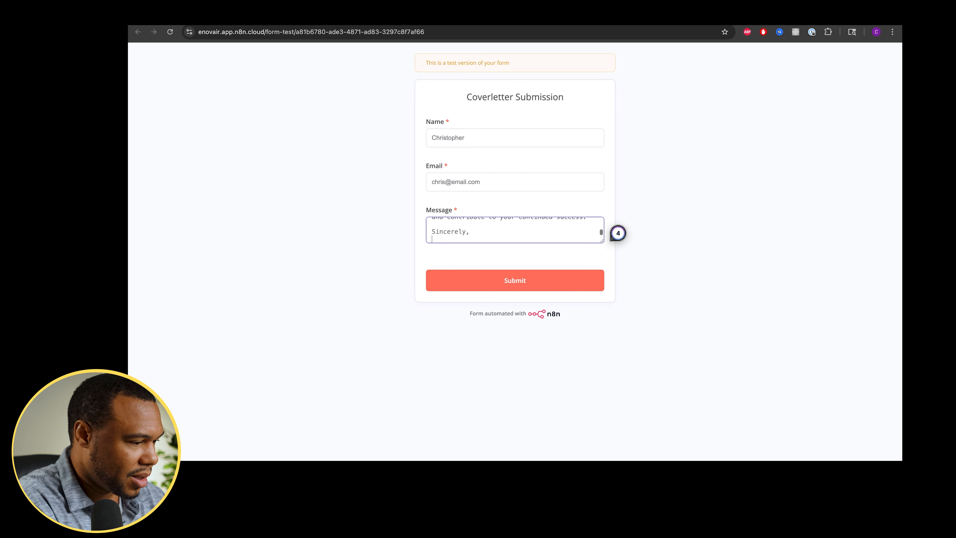
key(Return)
text(Chris)
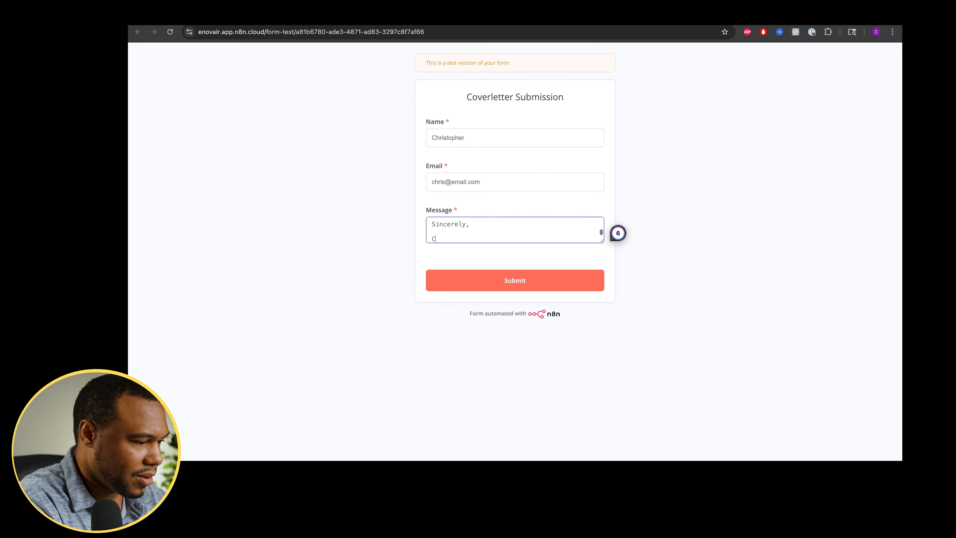
click(508, 281)
click(508, 281)
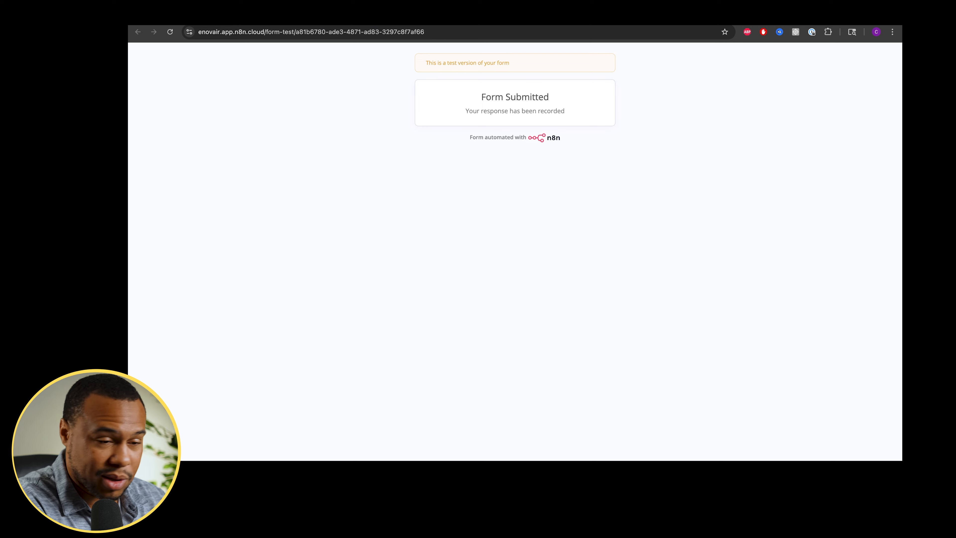
key(super+w)
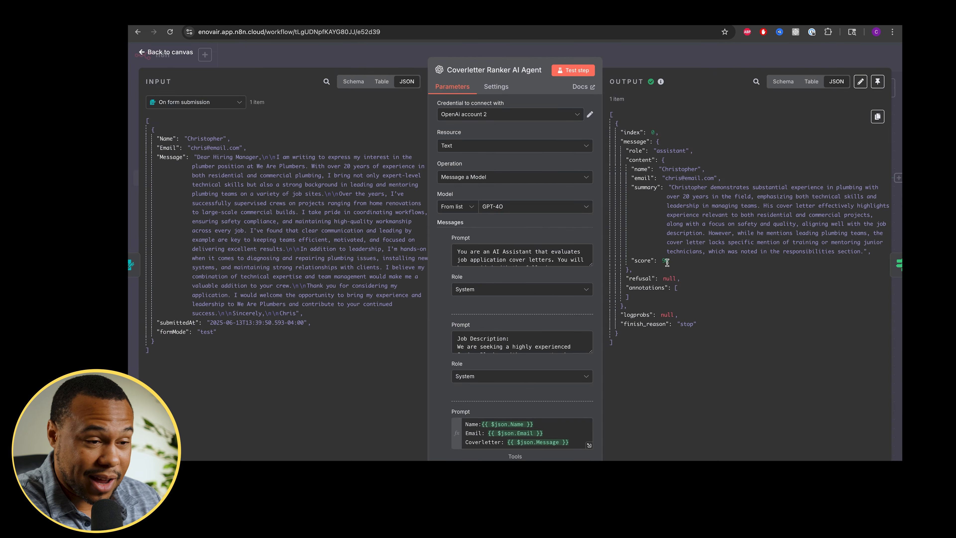
click(755, 45)
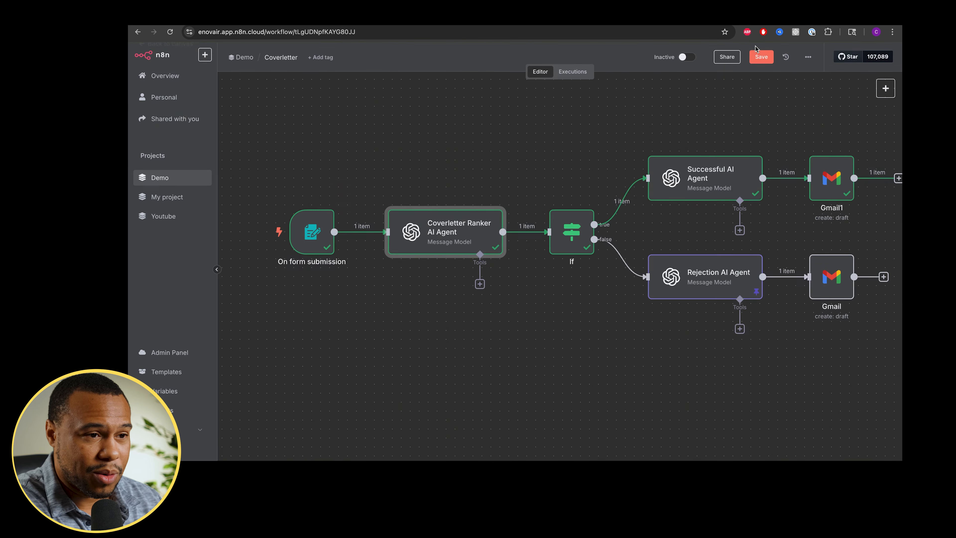